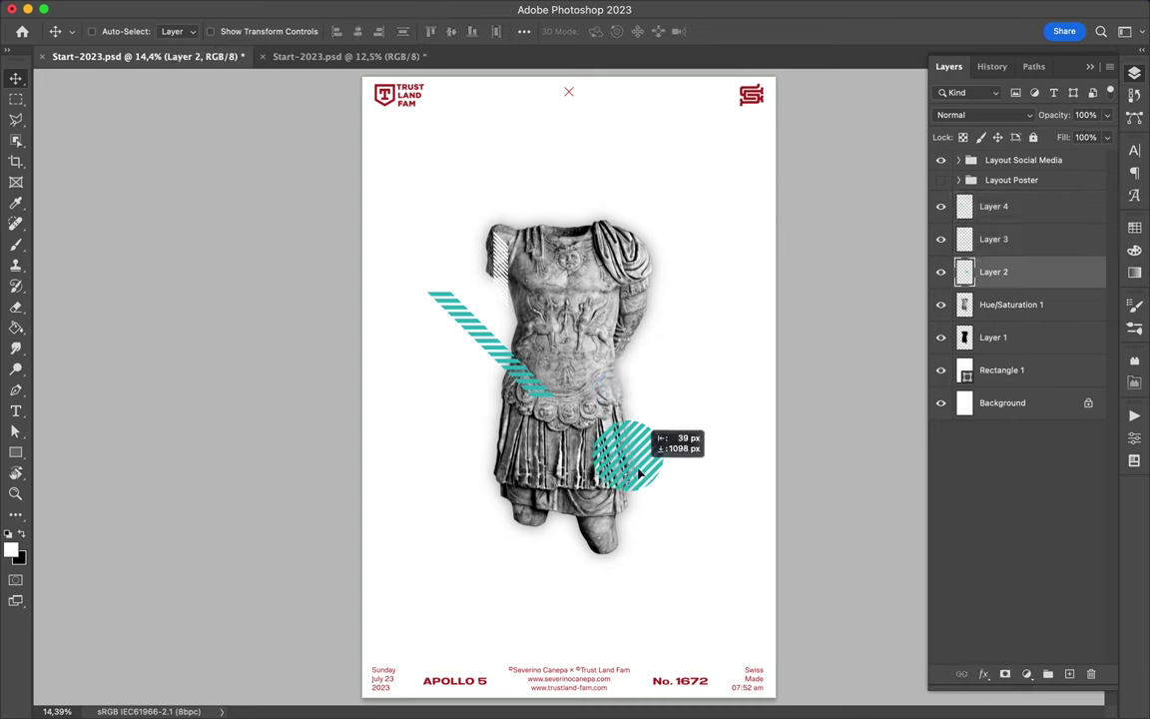
# Move the striped teal circle down and behind the statue
pyautogui.moveTo(994, 271); pyautogui.dragTo(993, 345)
pyautogui.moveTo(659, 469); pyautogui.dragTo(667, 439)
pyautogui.keyDown('super'); pyautogui.click(533, 391); pyautogui.keyUp('super')
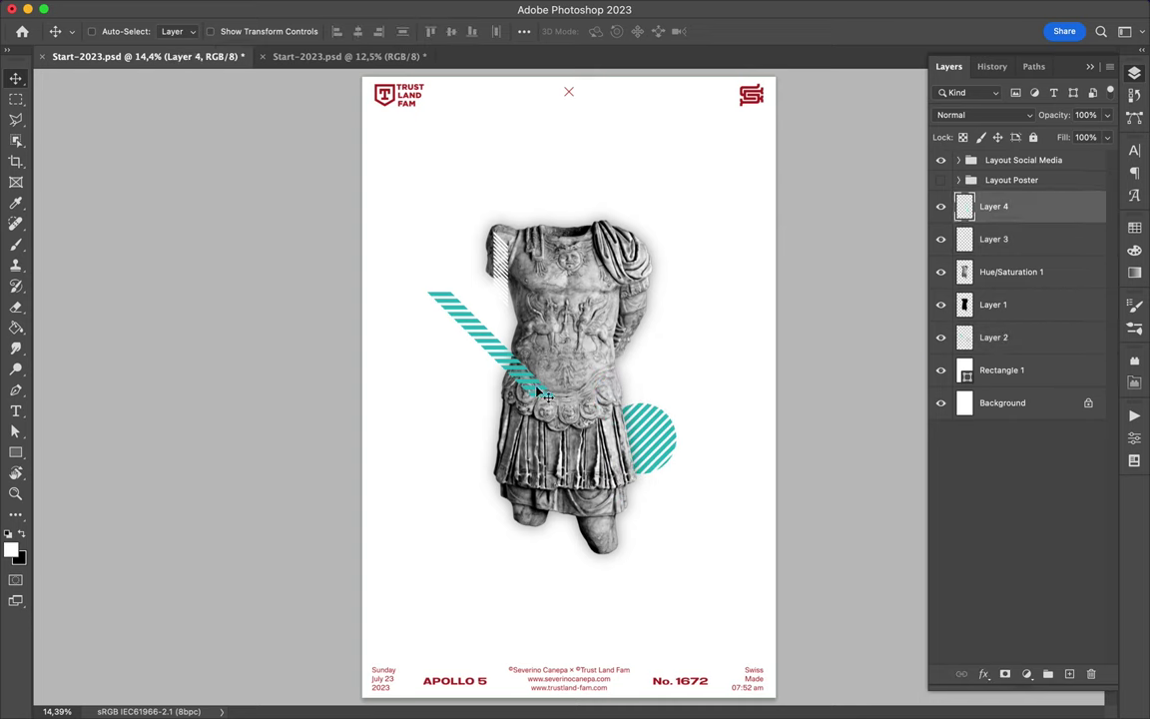
# Draw a red parallelogram band over the statue's right shoulder with the Pen tool
pyautogui.press('p')
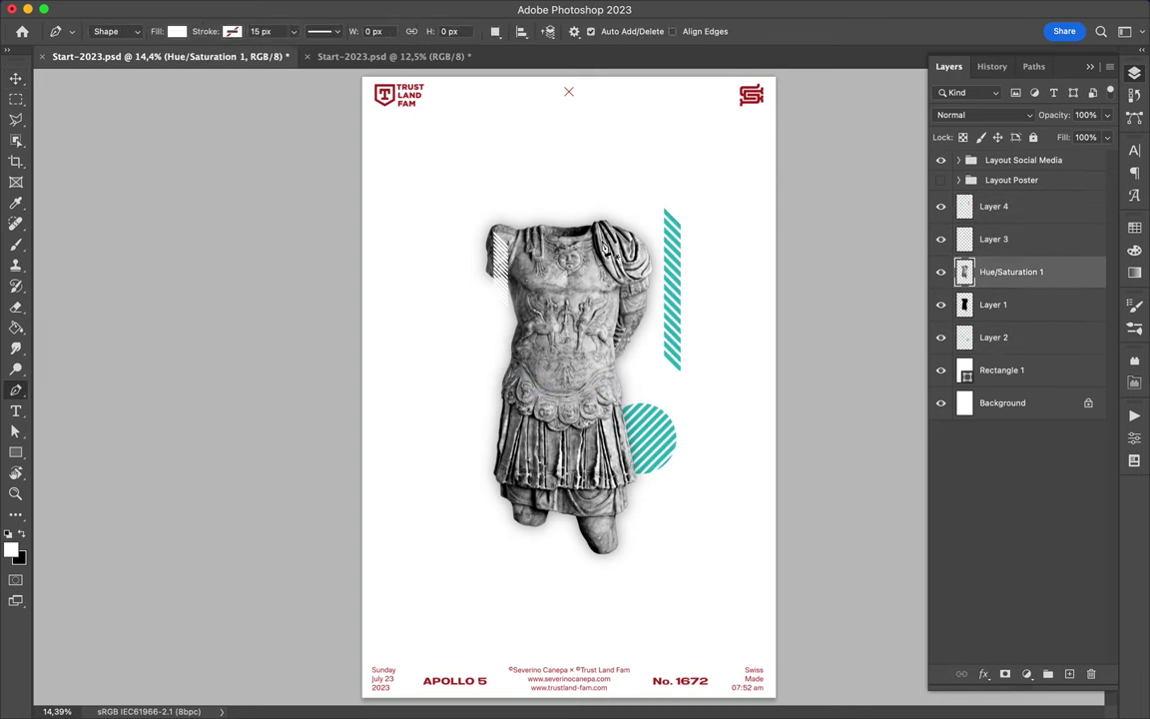
pyautogui.click(627, 208)
pyautogui.click(657, 254)
pyautogui.click(563, 347)
pyautogui.click(563, 271)
pyautogui.click(1134, 227)
pyautogui.click(960, 268)
# Set the red band to Overlay blending and clip it to the statue
pyautogui.press('v')
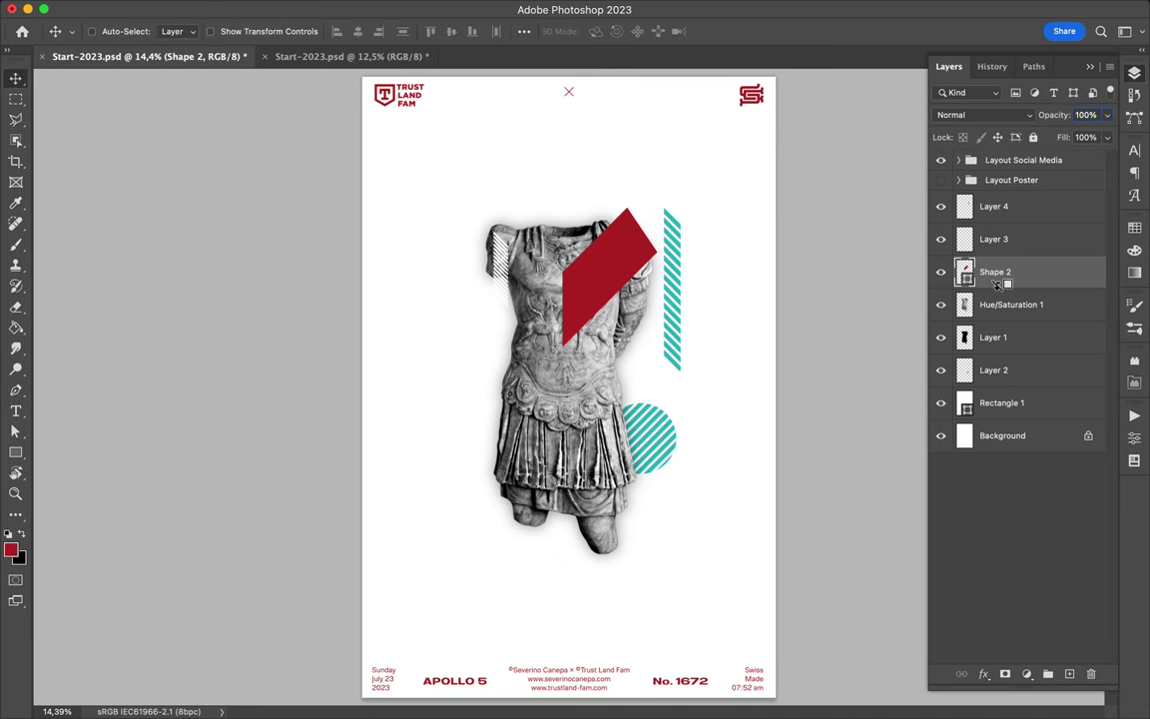
pyautogui.click(943, 115)
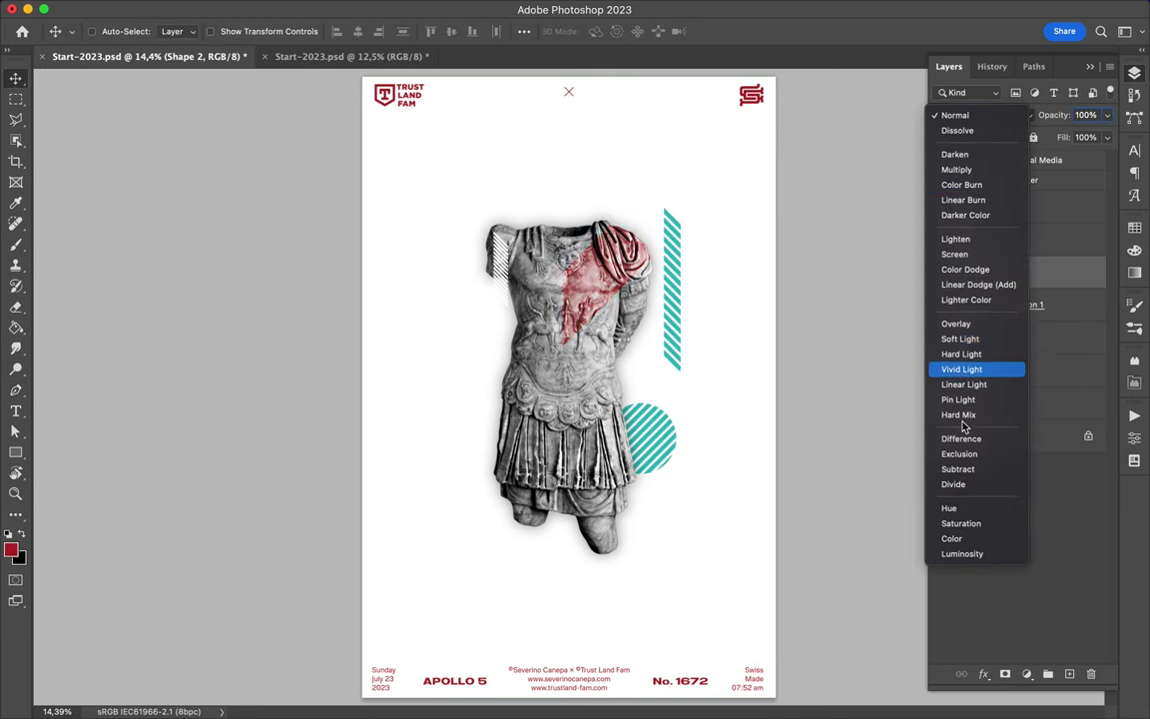
pyautogui.click(956, 323)
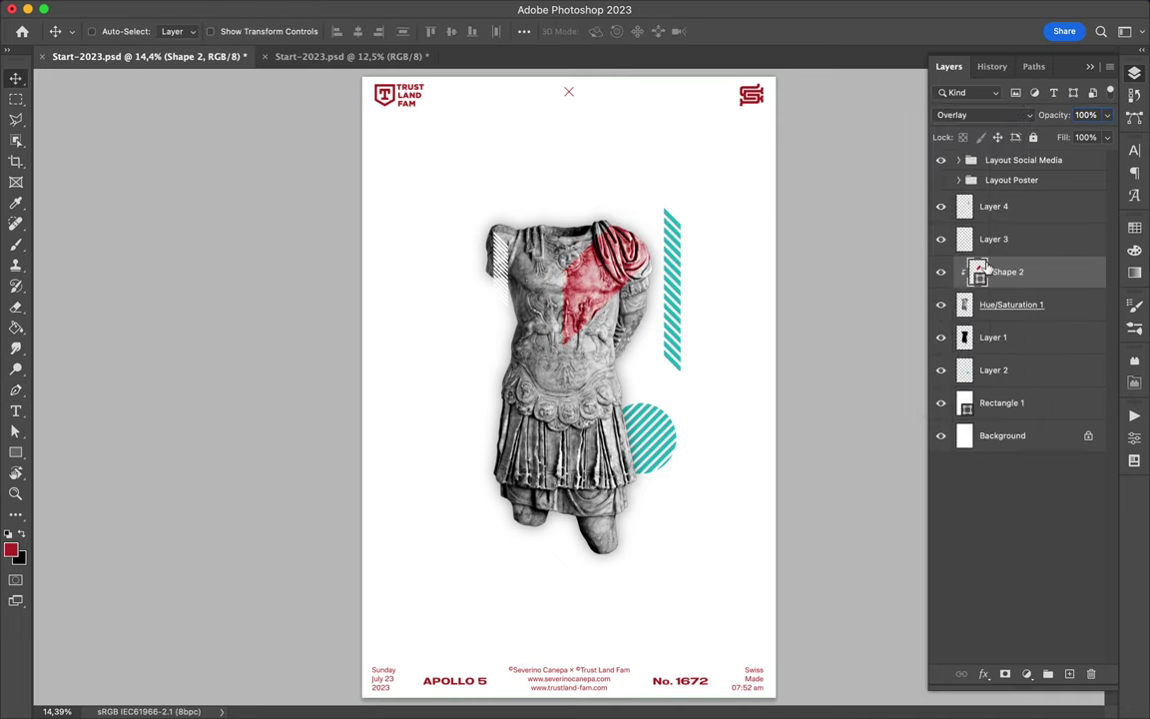
pyautogui.click(983, 115)
pyautogui.click(964, 72)
pyautogui.click(1106, 137)
pyautogui.click(983, 115)
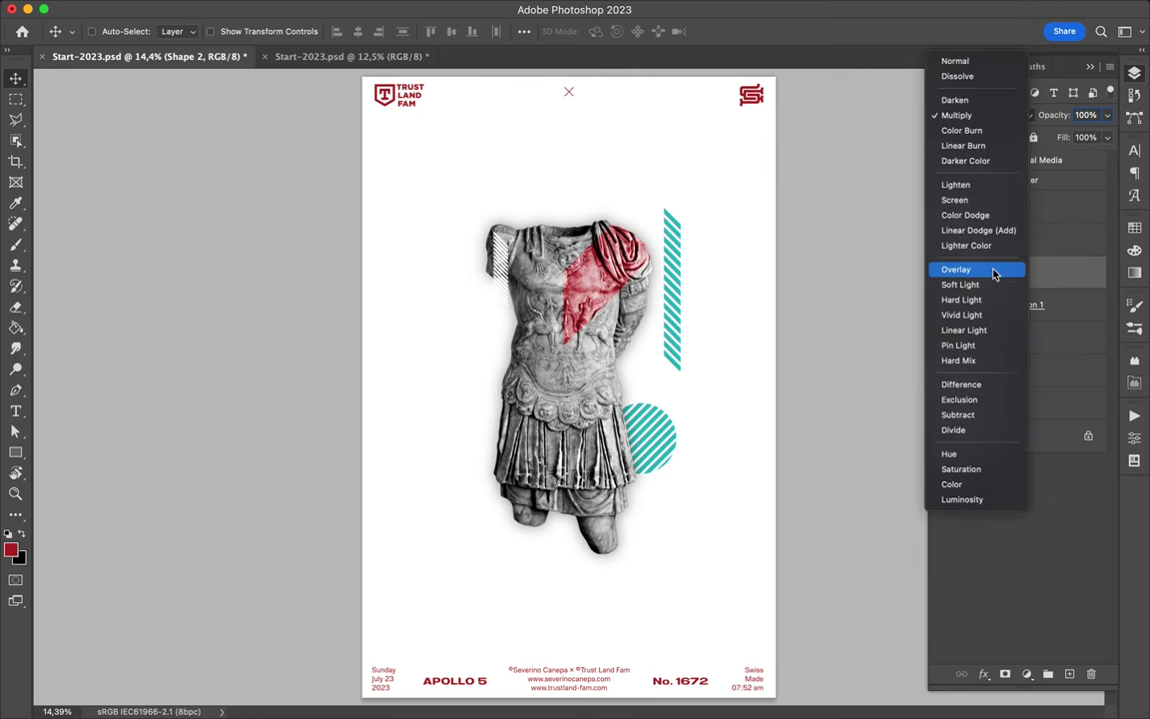
pyautogui.click(959, 267)
# Duplicate the red band, lower the copy's fill, and clip it as well
pyautogui.hotkey('ctrl', 'j')
pyautogui.click(1106, 137)
pyautogui.moveTo(1107, 158); pyautogui.dragTo(1088, 160)
pyautogui.click(717, 275)
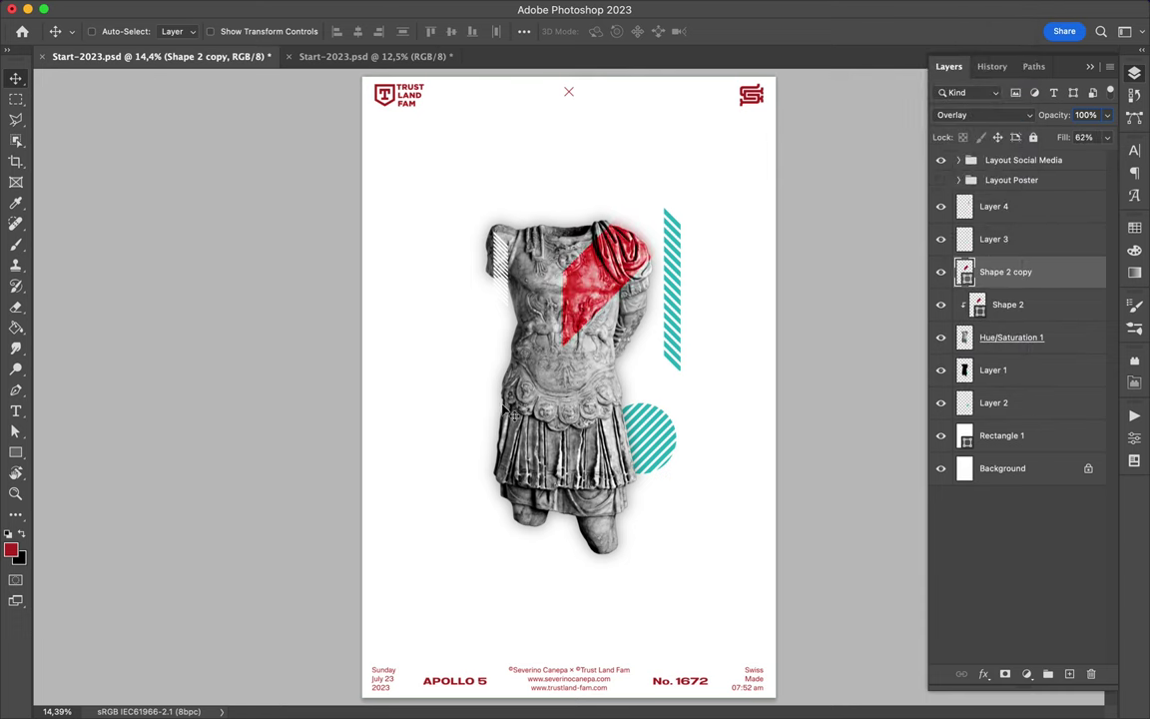
pyautogui.keyDown('alt'); pyautogui.click(982, 287); pyautogui.keyUp('alt')
pyautogui.click(998, 337)
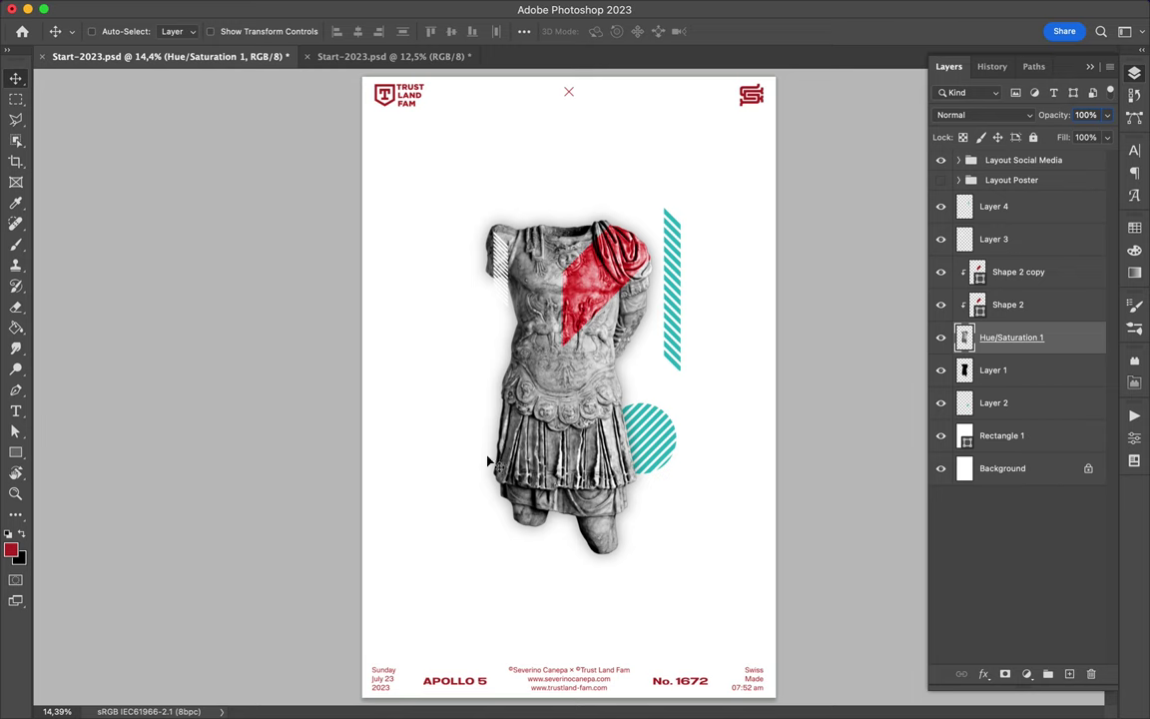
pyautogui.click(488, 418)
# Finish a four-point diagonal band and colour it teal from Swatches
pyautogui.click(580, 328)
pyautogui.click(581, 354)
pyautogui.click(486, 450)
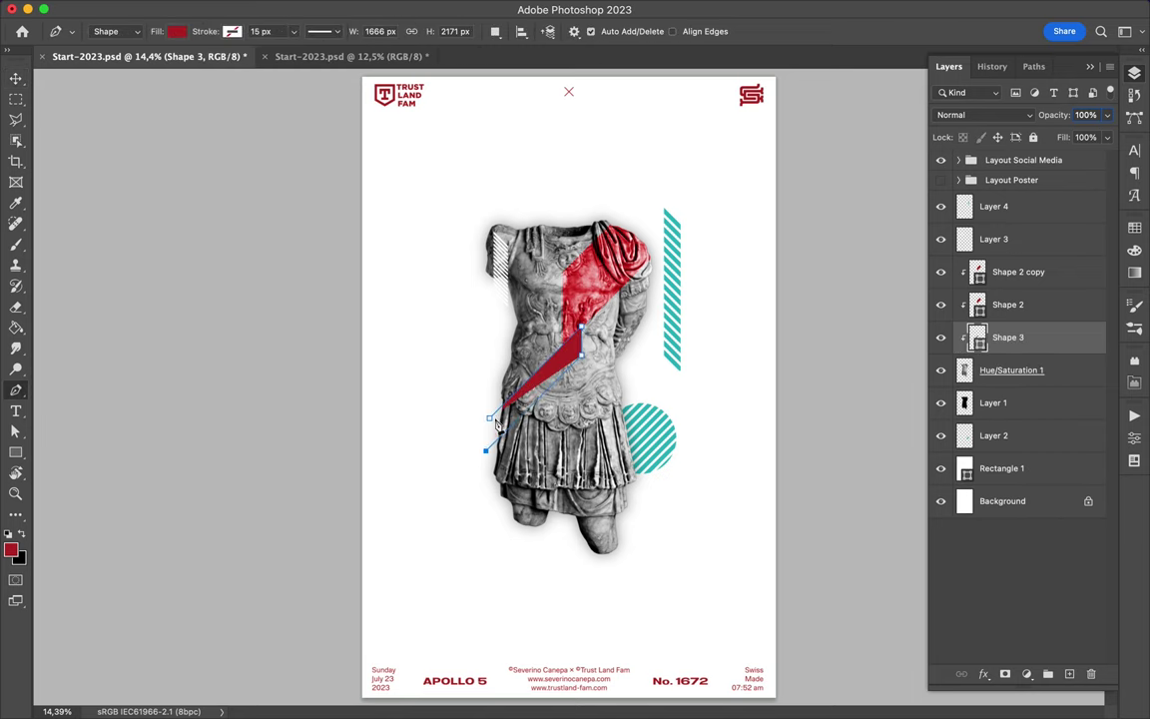
pyautogui.click(488, 419)
pyautogui.click(1134, 229)
pyautogui.click(1031, 269)
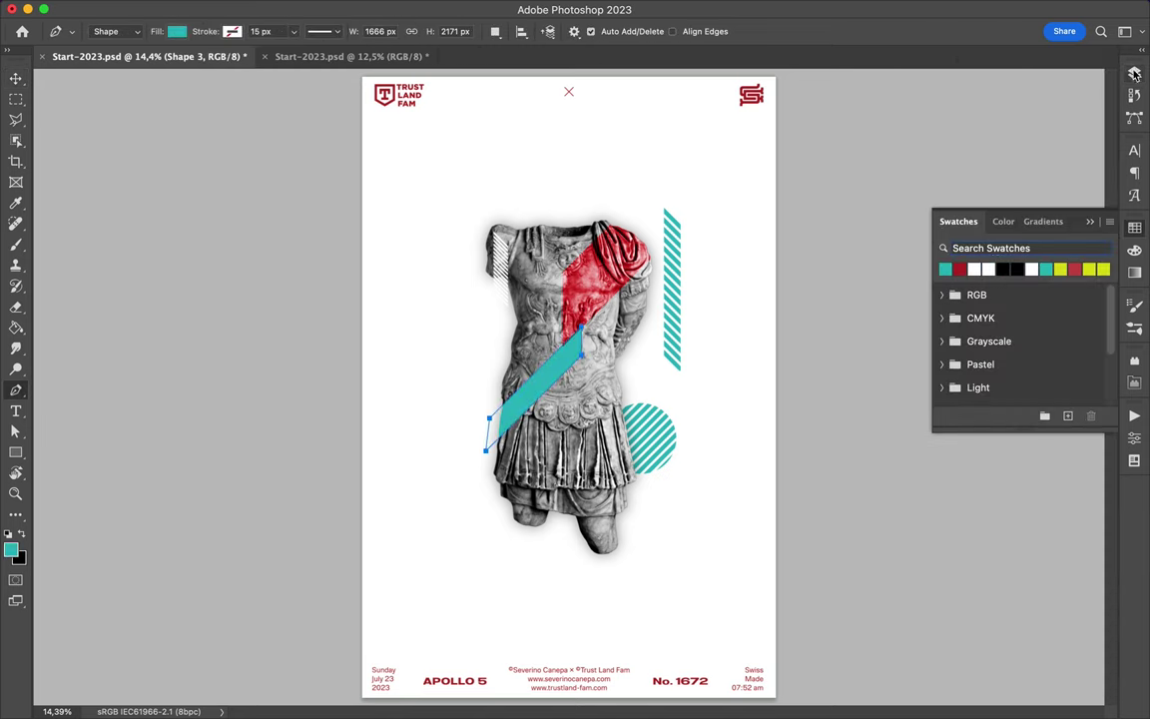
pyautogui.click(1135, 74)
# Set the teal band to Overlay and move it down across the statue's waist
pyautogui.click(1023, 116)
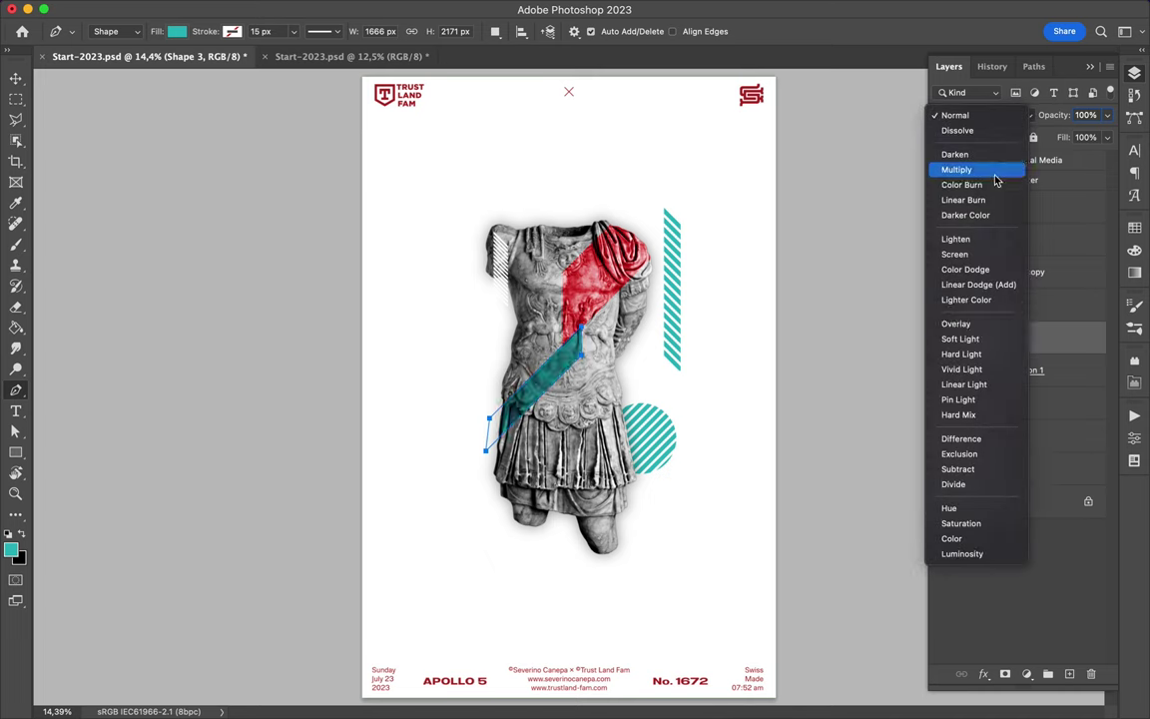
pyautogui.click(977, 327)
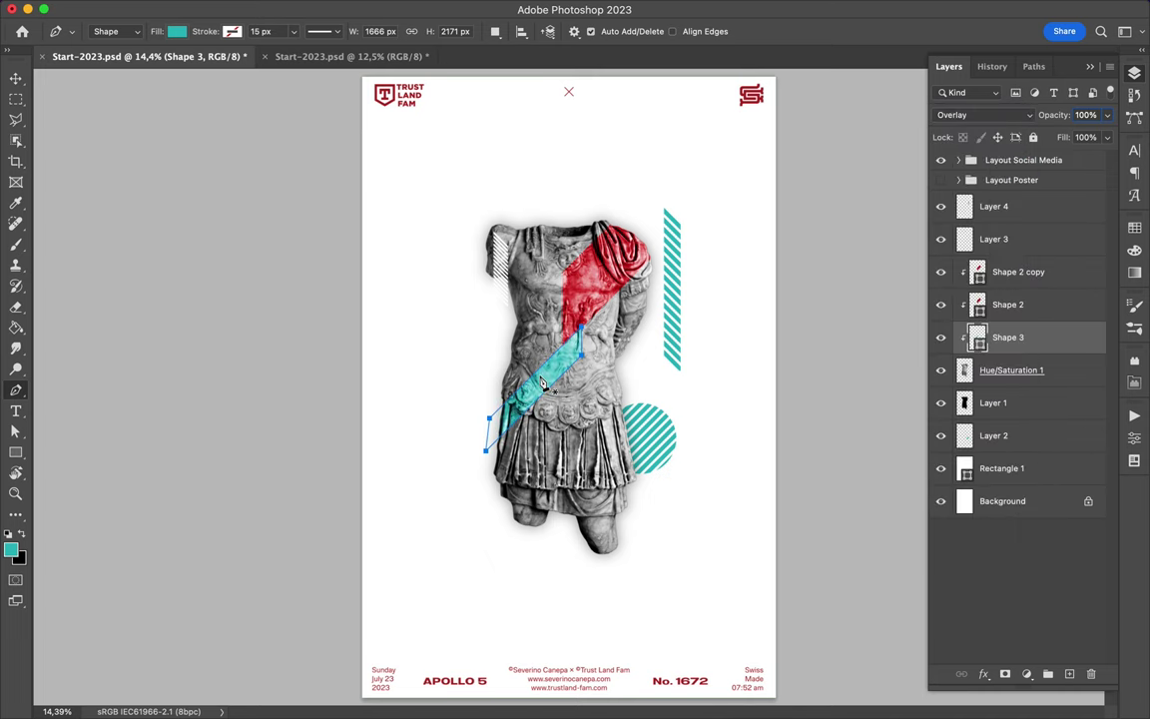
pyautogui.click(15, 78)
pyautogui.moveTo(511, 332); pyautogui.dragTo(564, 399)
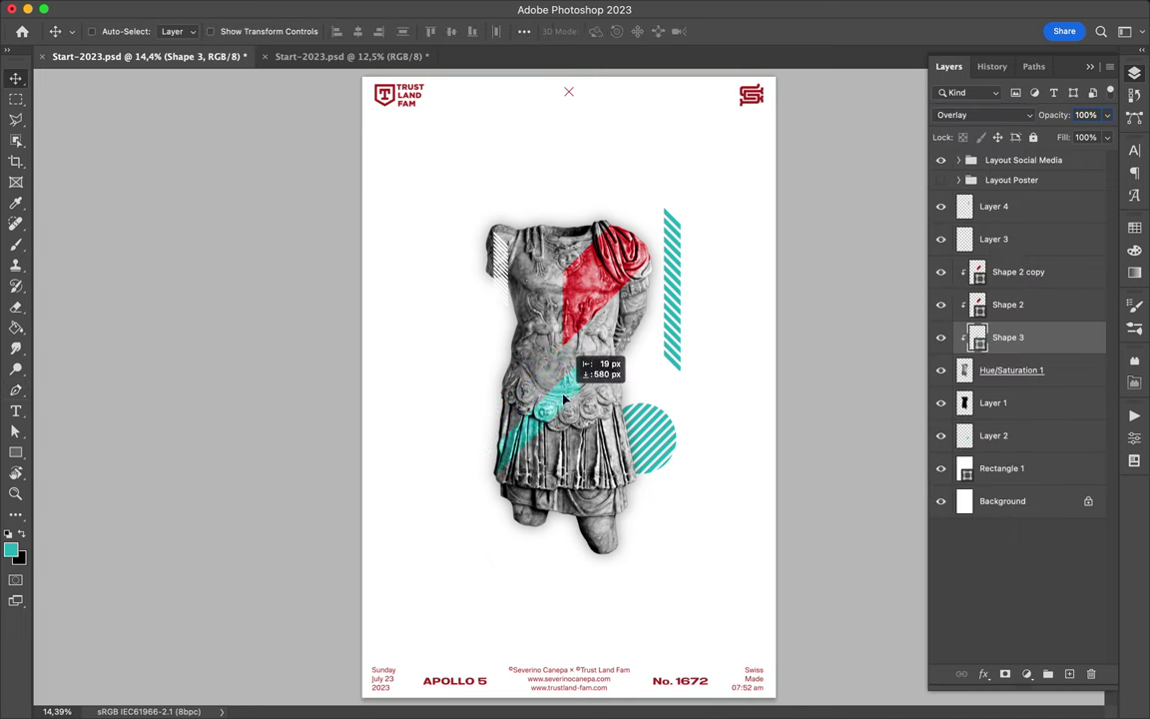
# Add a Multiply copy of the teal band beneath it with fill lowered to about 10%
pyautogui.hotkey('ctrl', 'j')
pyautogui.click(959, 115)
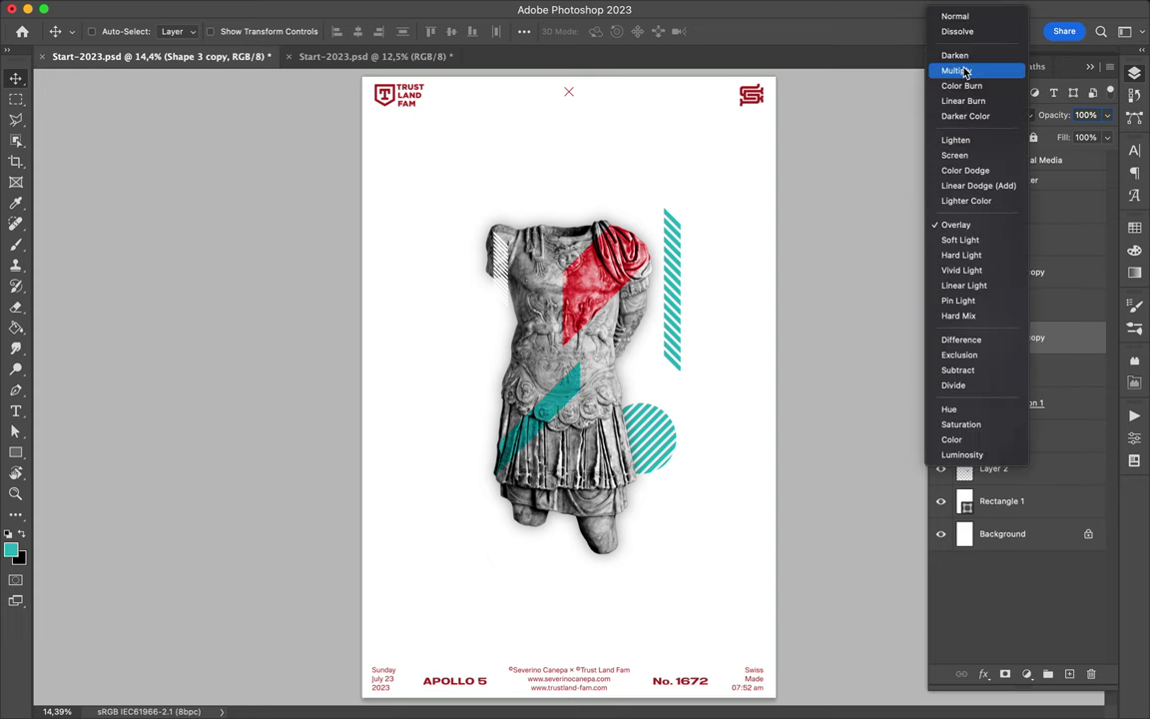
pyautogui.click(955, 71)
pyautogui.click(1106, 137)
pyautogui.moveTo(1109, 157); pyautogui.dragTo(1084, 160)
pyautogui.moveTo(1043, 337); pyautogui.dragTo(1042, 383)
pyautogui.click(1106, 137)
pyautogui.moveTo(1081, 158); pyautogui.dragTo(1047, 160)
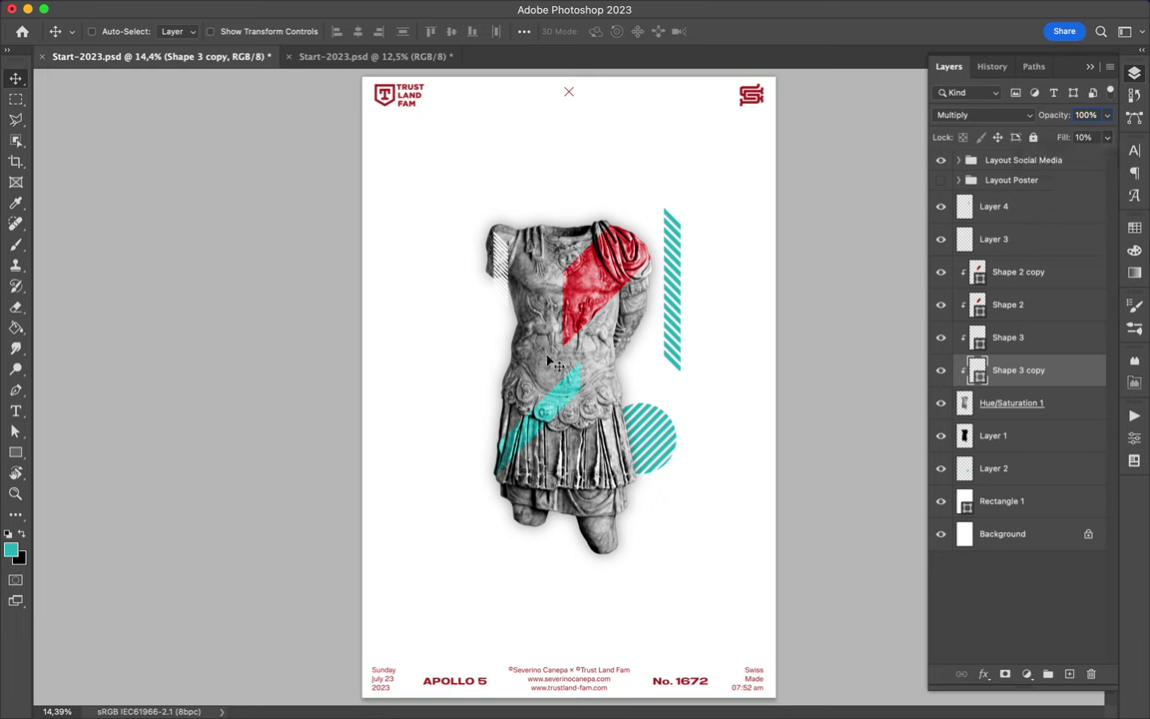
pyautogui.hotkey('alt', '[')
pyautogui.press('l')
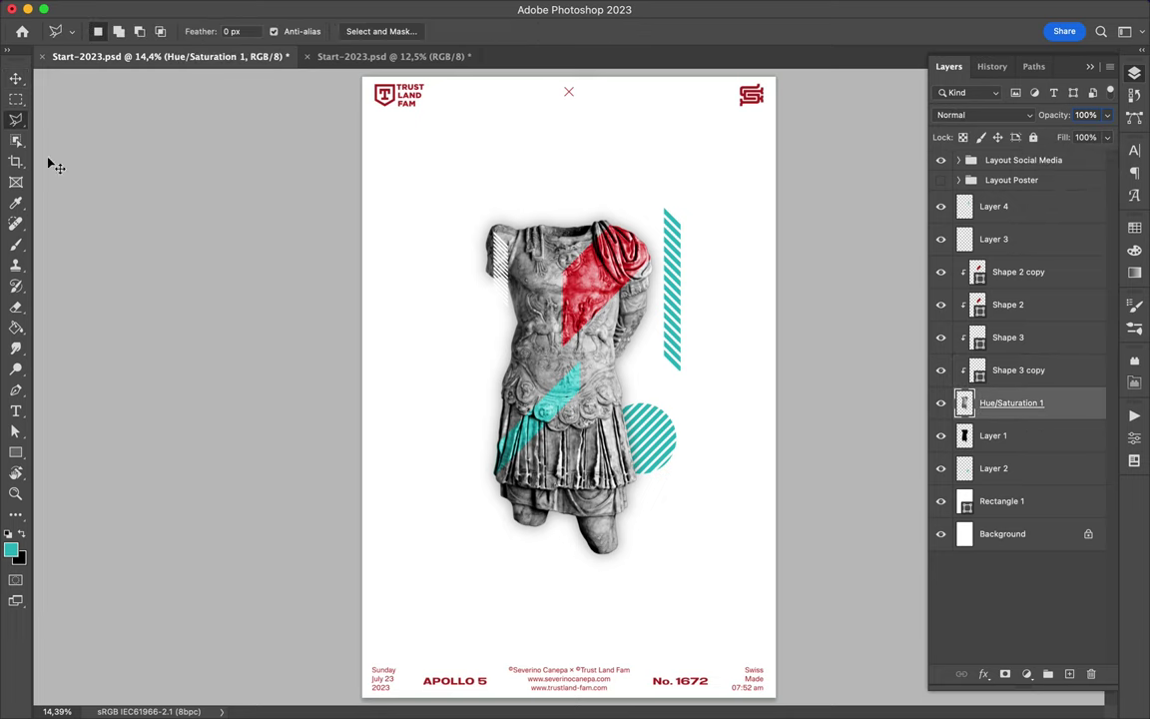
# Cut a strip of the statue's left side onto Layer 5 and offset it down-left
pyautogui.click(489, 454)
pyautogui.click(497, 282)
pyautogui.hotkey('ctrl', 'j')
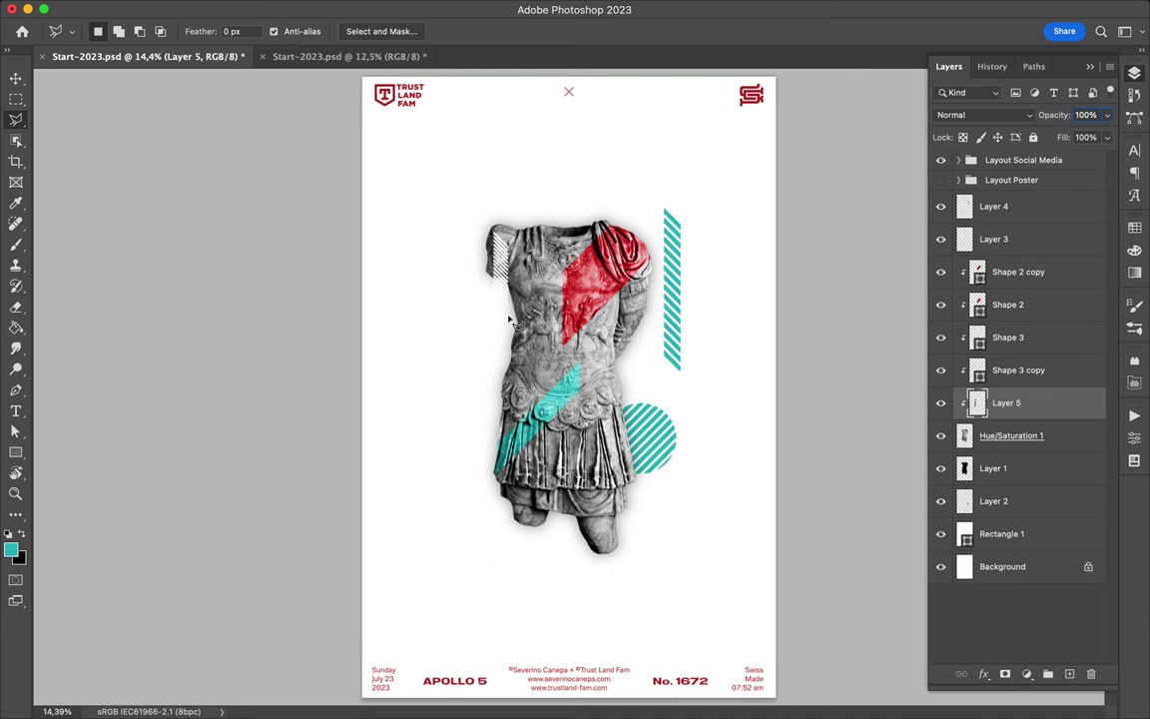
pyautogui.press('v')
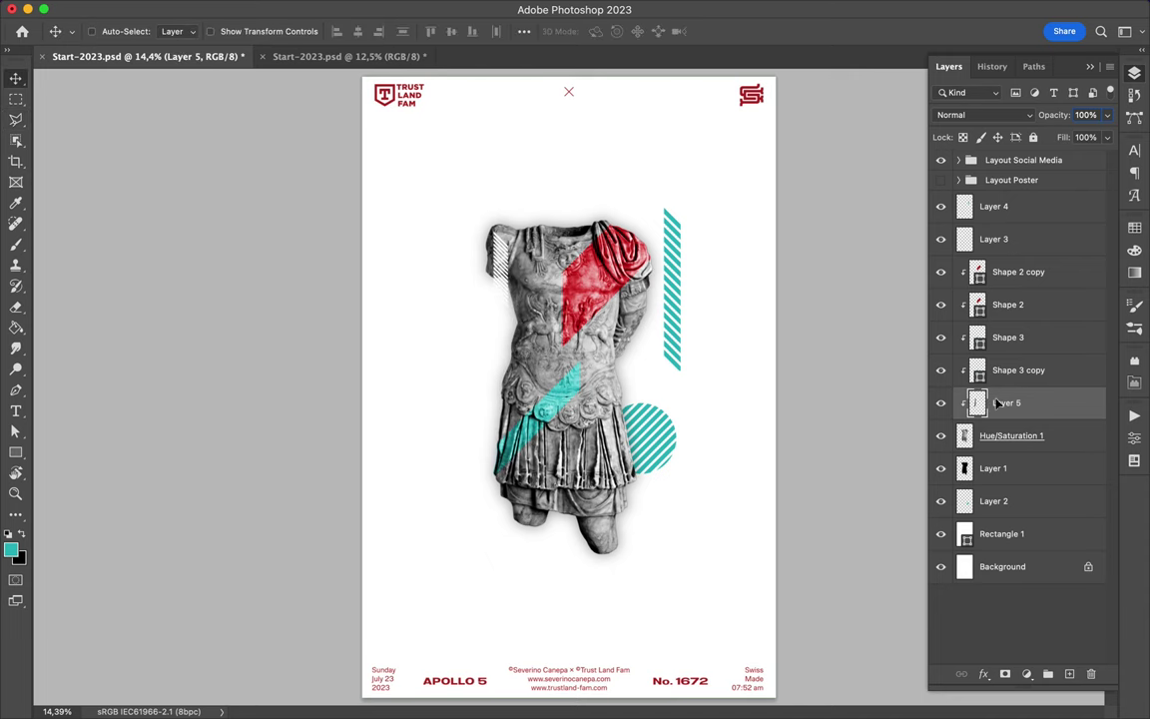
pyautogui.moveTo(1003, 403); pyautogui.dragTo(998, 224)
pyautogui.moveTo(775, 392); pyautogui.dragTo(455, 406)
pyautogui.moveTo(993, 239); pyautogui.dragTo(994, 484)
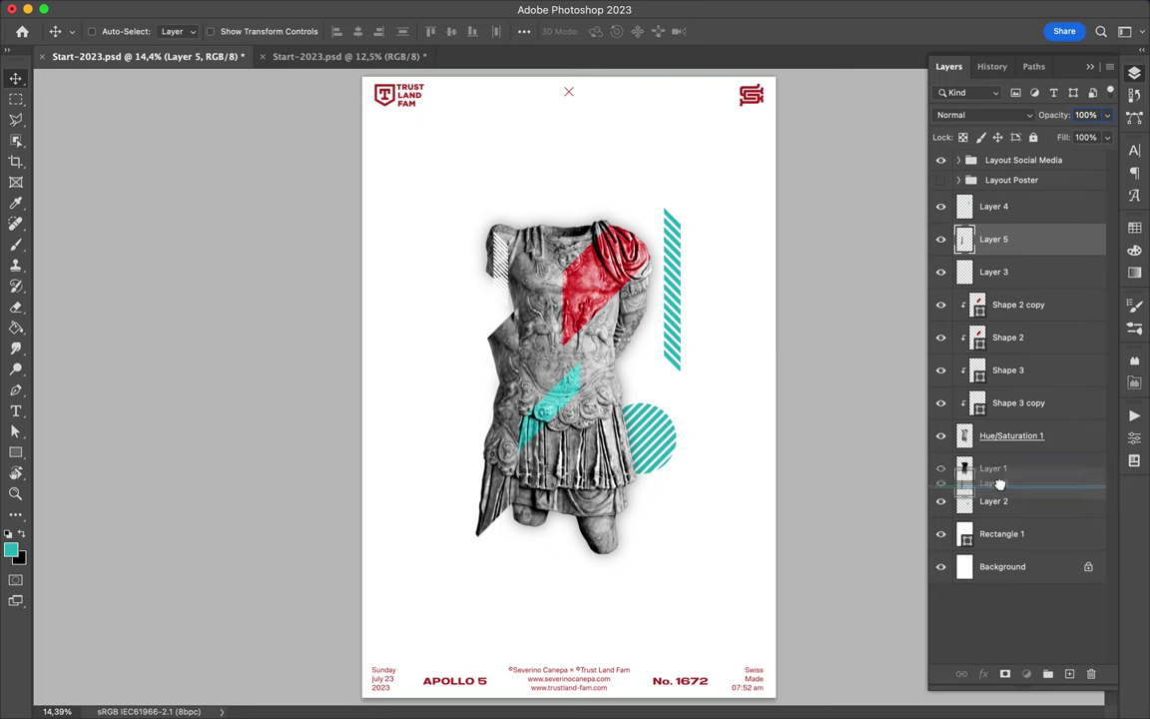
pyautogui.moveTo(612, 565); pyautogui.dragTo(615, 593)
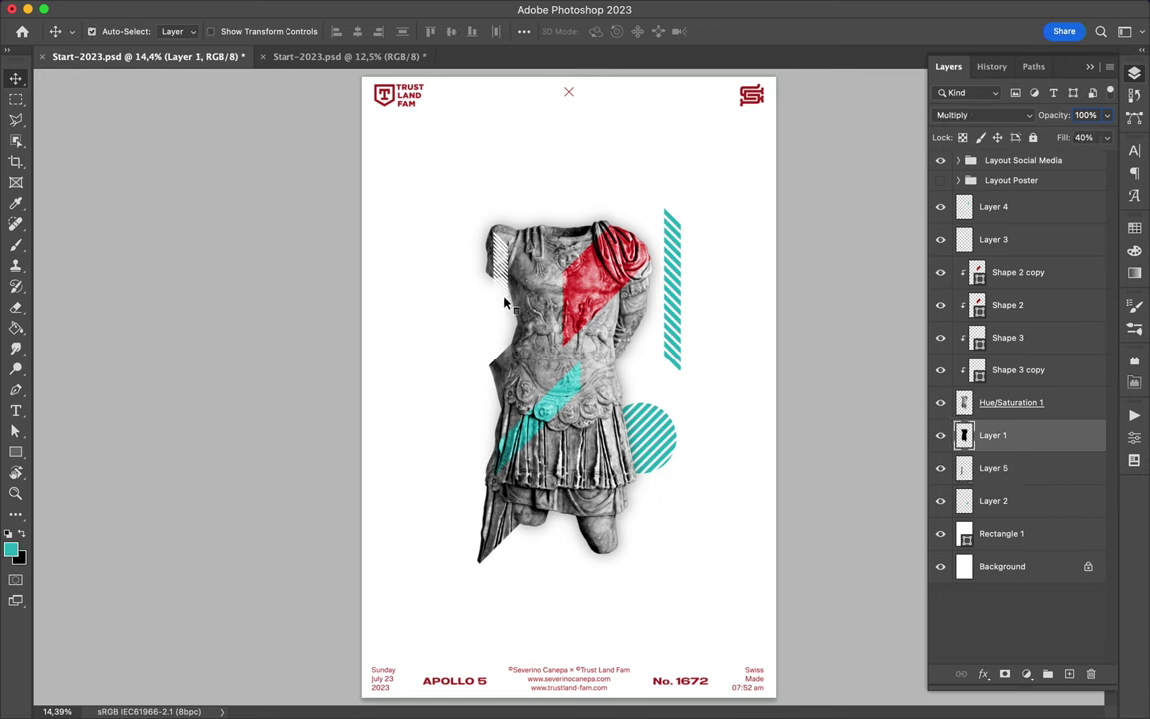
# Move the small white striped piece onto the statue's centre
pyautogui.click(993, 239)
pyautogui.moveTo(439, 194); pyautogui.dragTo(539, 354)
pyautogui.click(1012, 403)
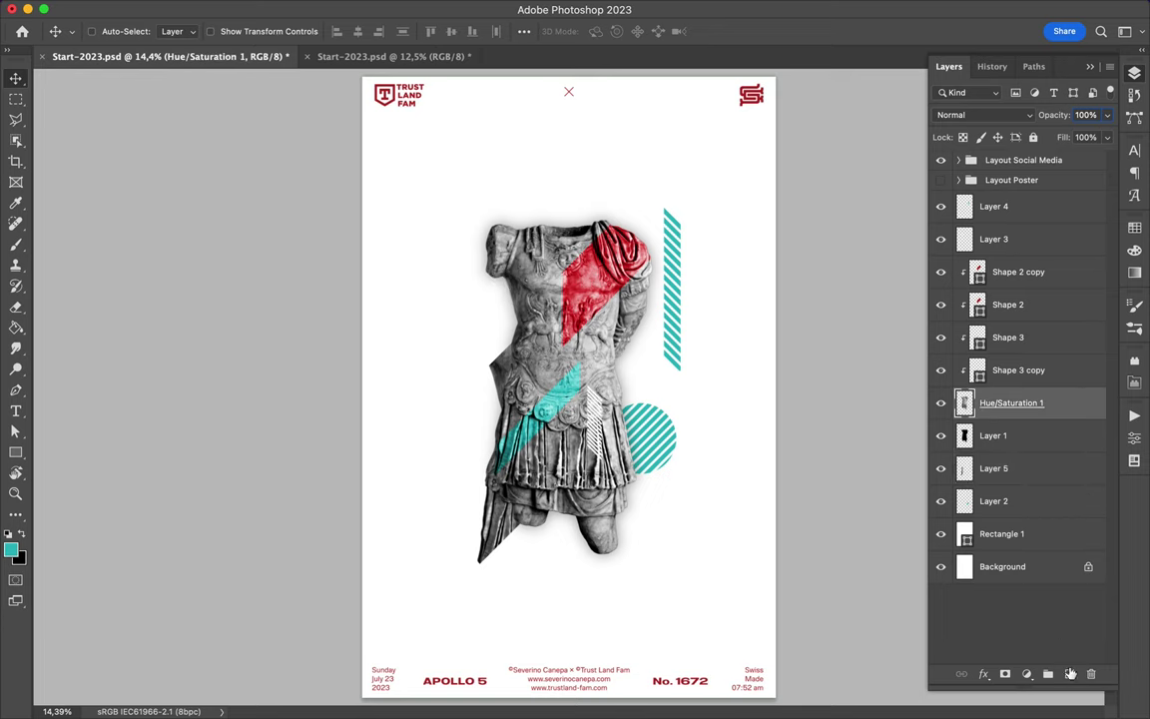
# Fill a statue-silhouette selection with teal on a new layer
pyautogui.click(1069, 674)
pyautogui.keyDown('ctrl'); pyautogui.click(964, 468); pyautogui.keyUp('ctrl')
pyautogui.press('g')
pyautogui.click(589, 354)
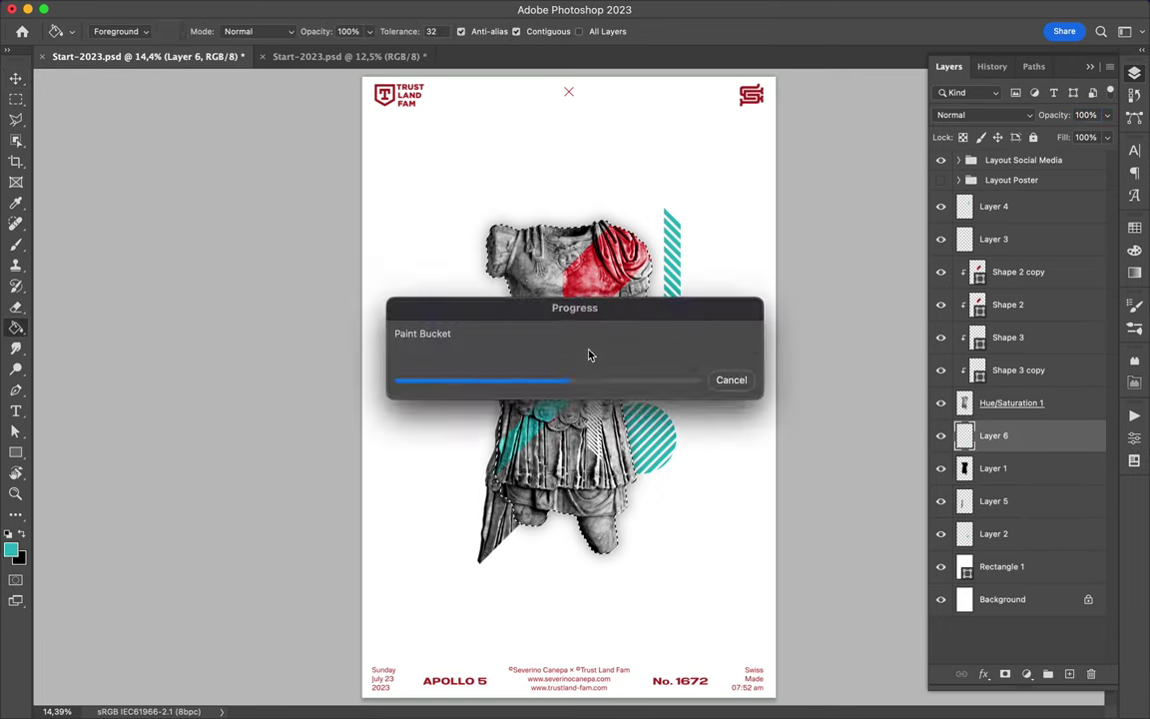
pyautogui.click(589, 355)
pyautogui.hotkey('ctrl', 'd')
# Put the teal silhouette below Layer 5 and offset it behind the statue like a shadow
pyautogui.press('m')
pyautogui.press('v')
pyautogui.moveTo(572, 327); pyautogui.dragTo(564, 316)
pyautogui.moveTo(993, 435); pyautogui.dragTo(1014, 514)
pyautogui.moveTo(576, 229); pyautogui.dragTo(570, 238)
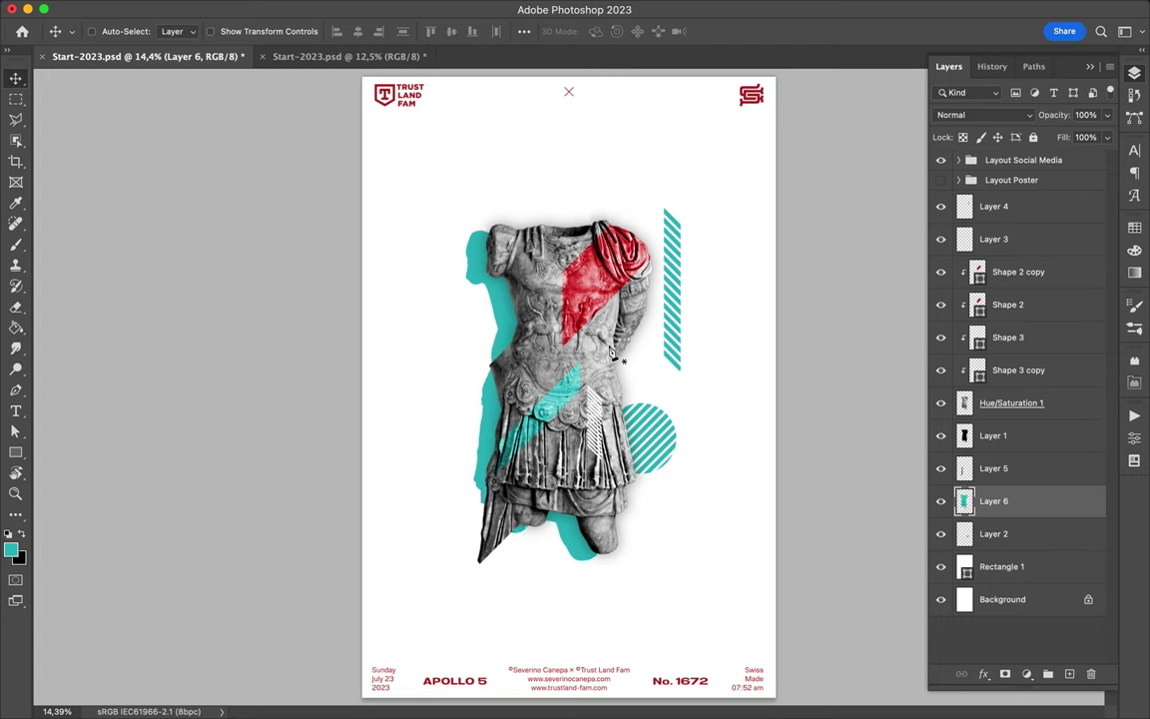
pyautogui.press('u')
pyautogui.moveTo(604, 343); pyautogui.dragTo(607, 347)
# Draw a red diagonal bar and slide it down beside the other stripes
pyautogui.press('v')
pyautogui.press('p')
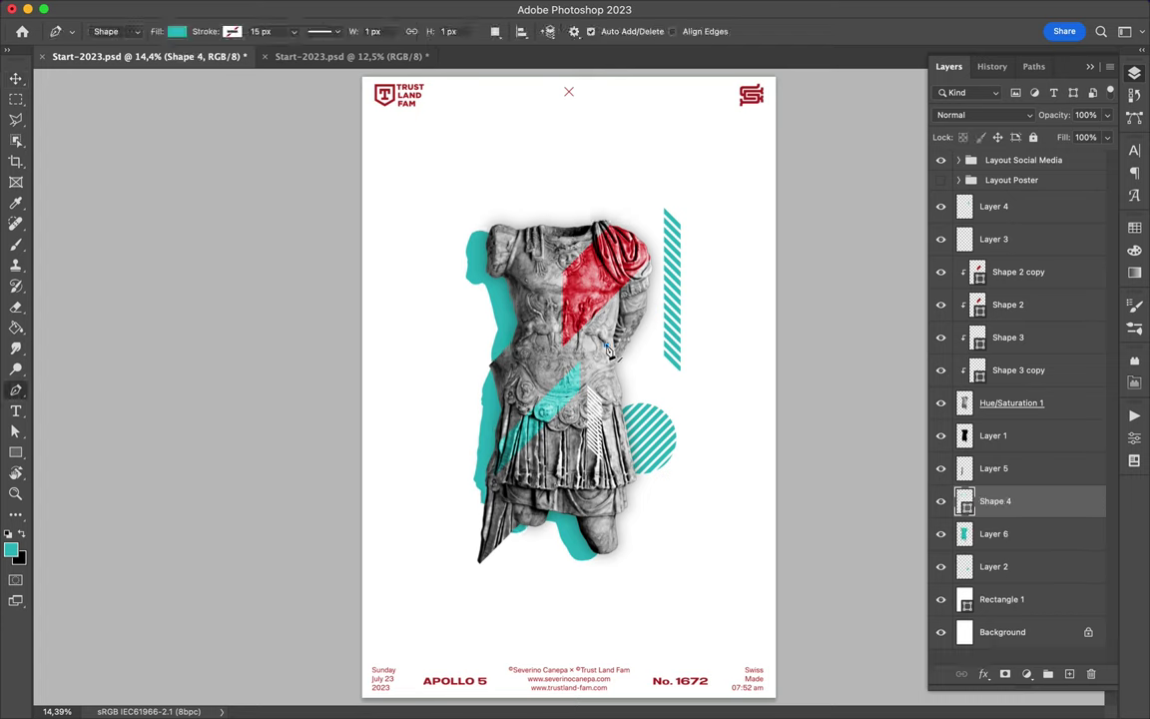
pyautogui.click(671, 287)
pyautogui.click(615, 372)
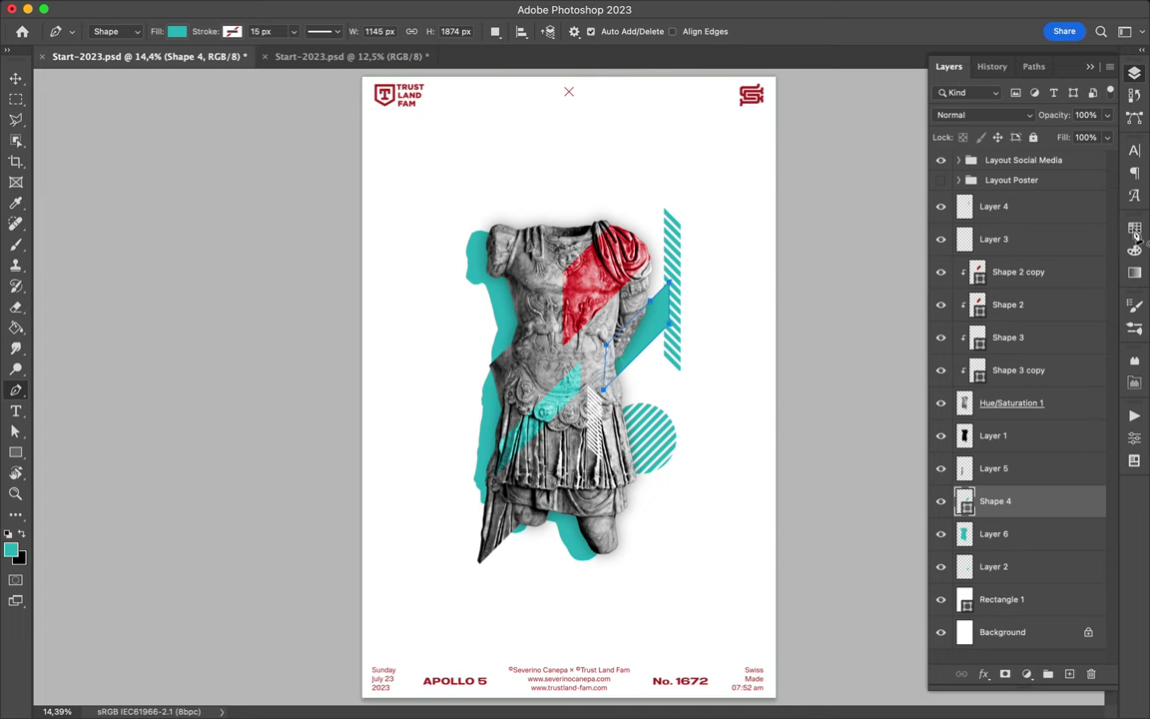
pyautogui.click(1135, 229)
pyautogui.click(944, 269)
pyautogui.press('v')
pyautogui.moveTo(654, 296); pyautogui.dragTo(656, 426)
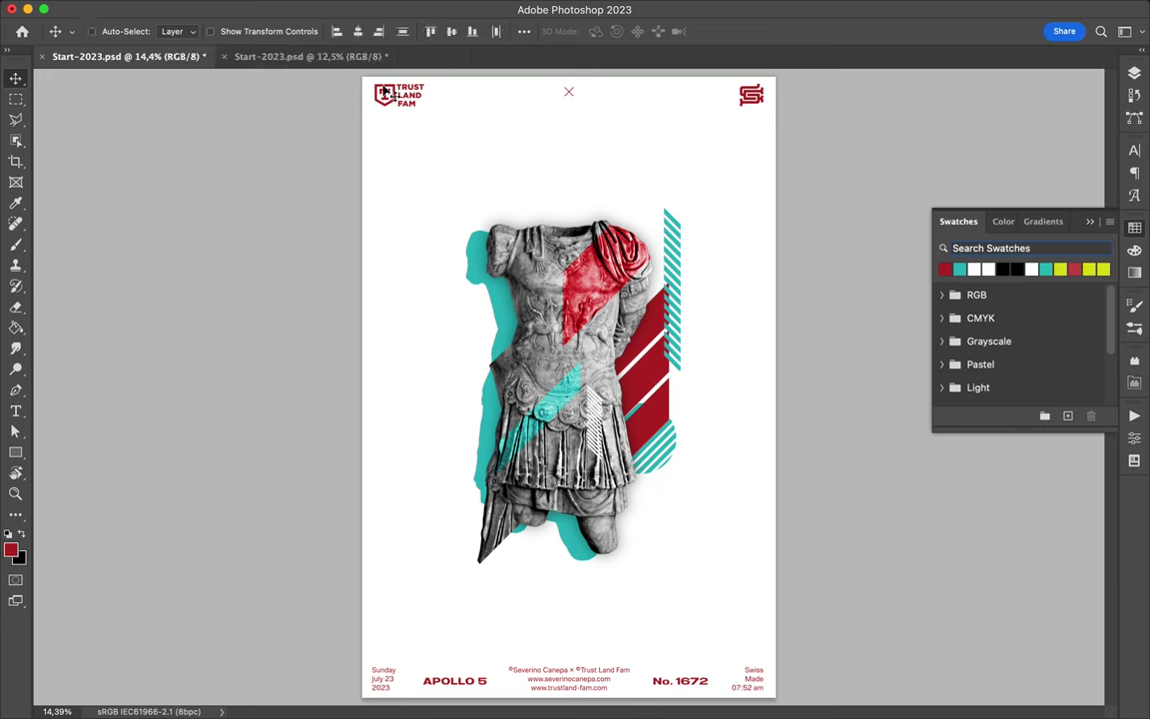
# Shorten the red diagonal bar from its top end with Free Transform
pyautogui.moveTo(654, 365); pyautogui.dragTo(659, 375)
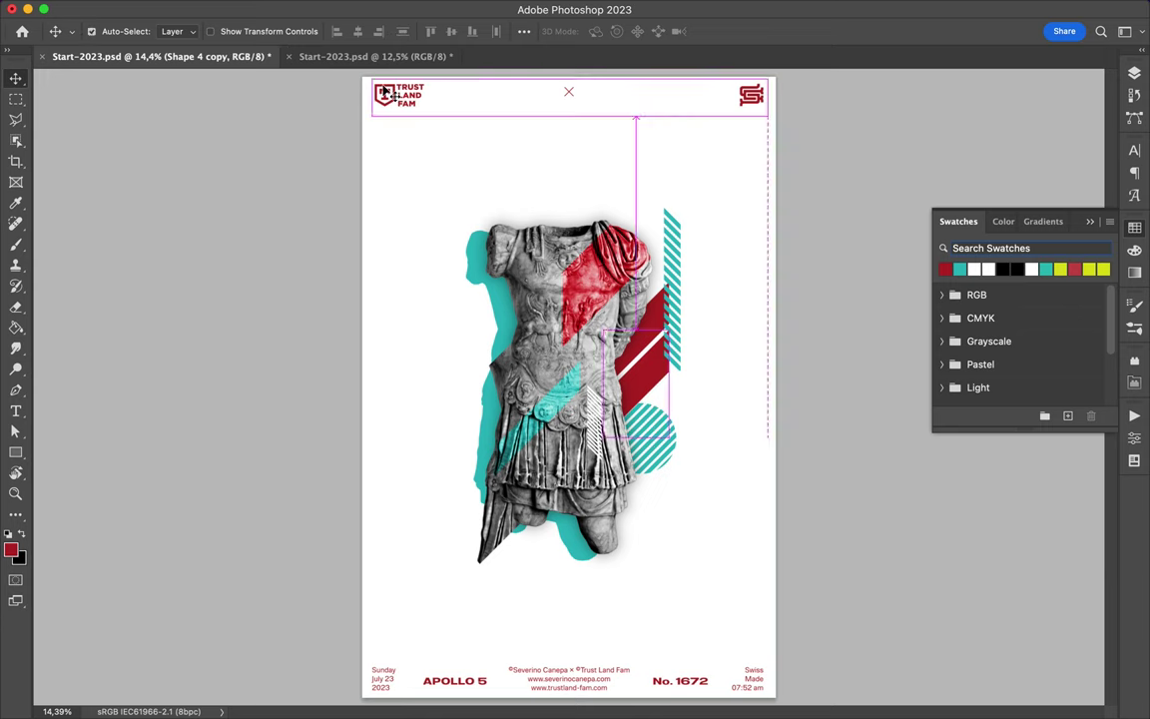
pyautogui.hotkey('ctrl', 't')
pyautogui.moveTo(663, 319)
pyautogui.mouseDown()
pyautogui.moveTo(642, 424)
pyautogui.moveTo(653, 448)
pyautogui.moveTo(574, 215)
pyautogui.mouseUp()
pyautogui.press('Return')
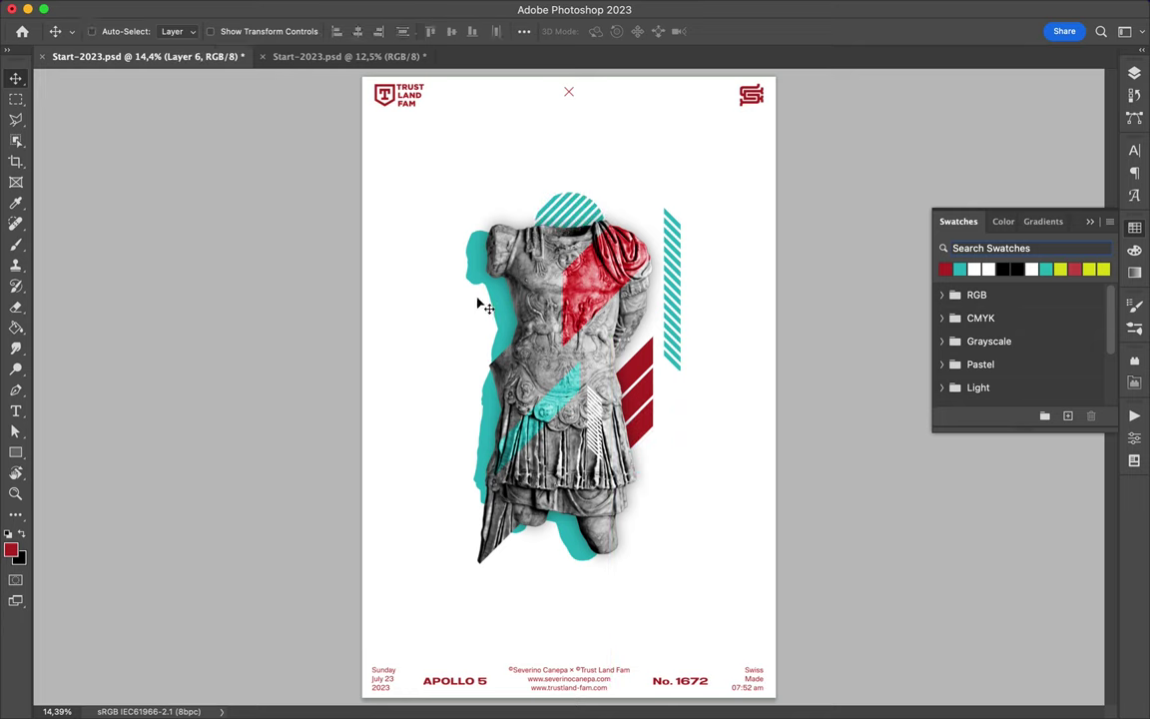
# Copy a stone fragment onto Layer 7, stack it between Layers 4 and 3, and set it beside the torso
pyautogui.press('l')
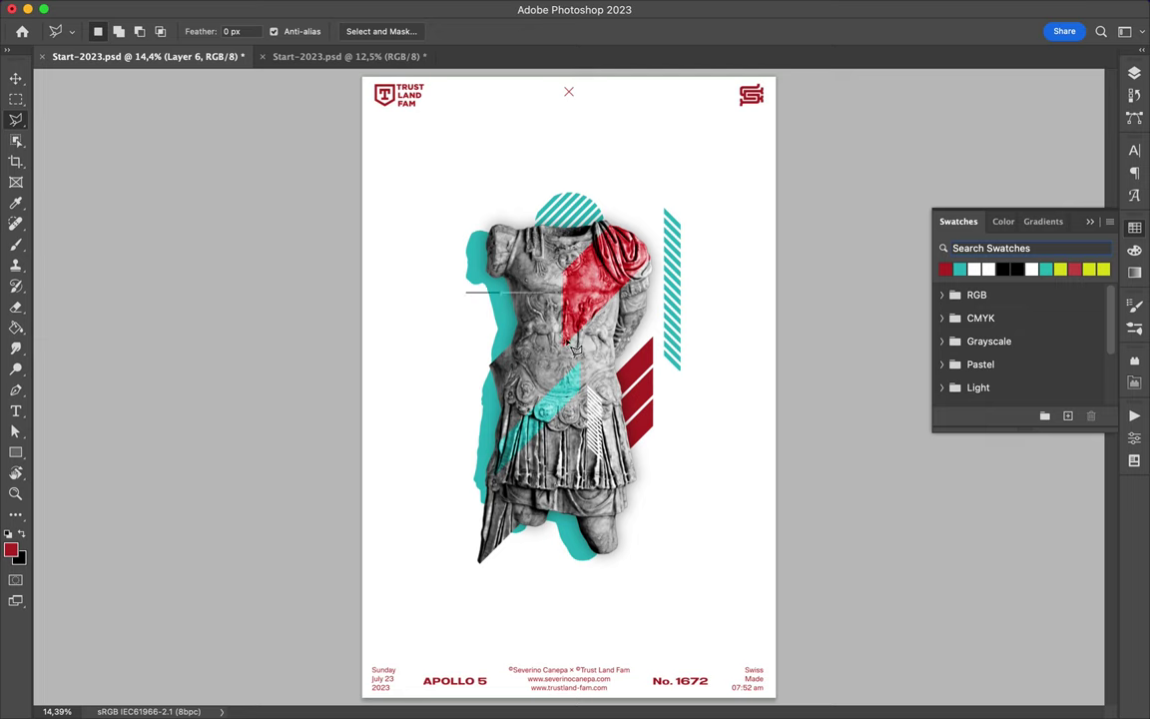
pyautogui.press('Escape')
pyautogui.press('m')
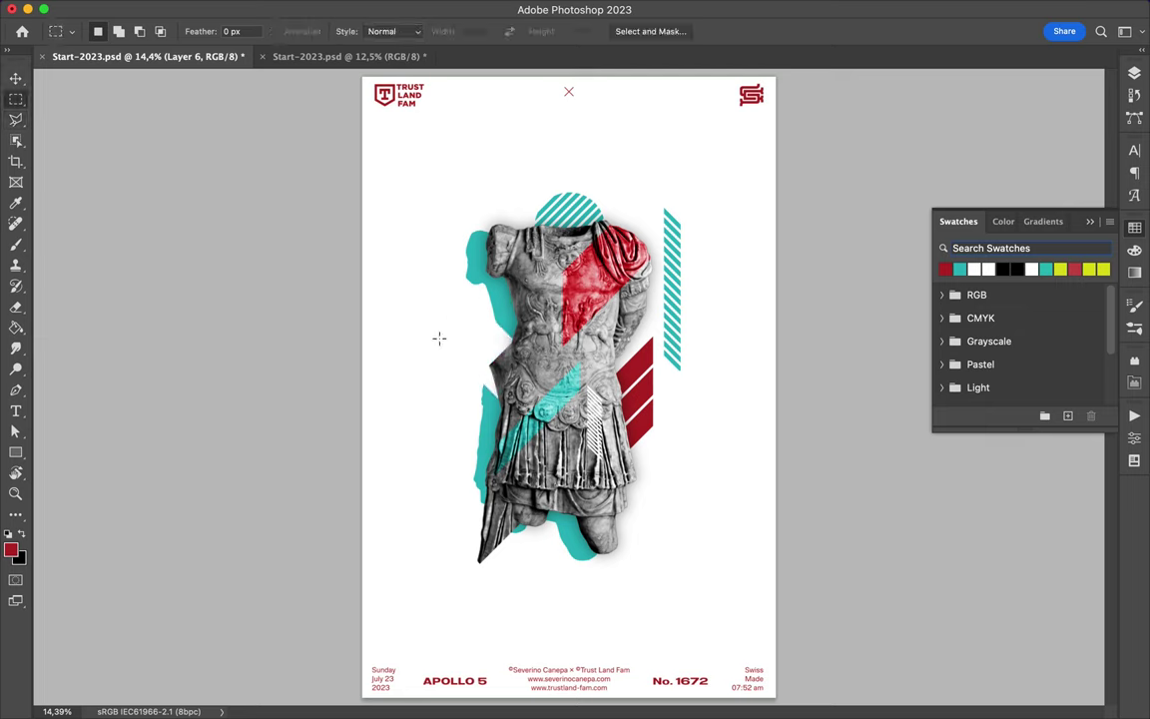
pyautogui.press('v')
pyautogui.press('l')
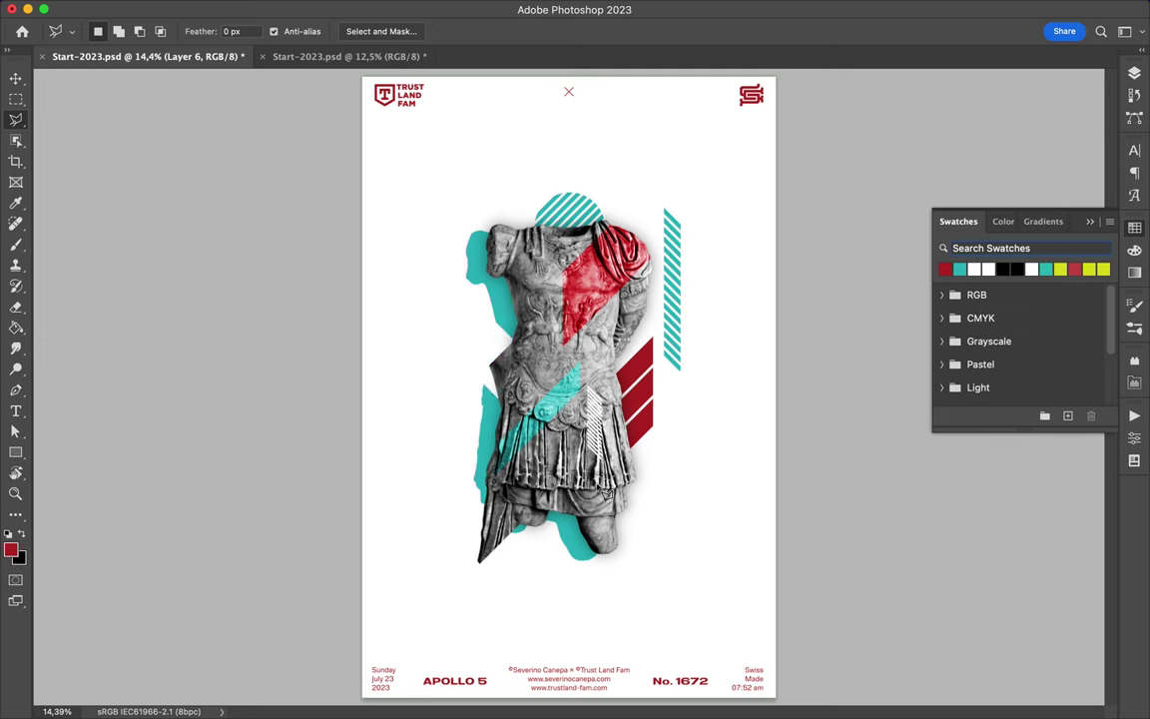
pyautogui.hotkey('alt', ']')
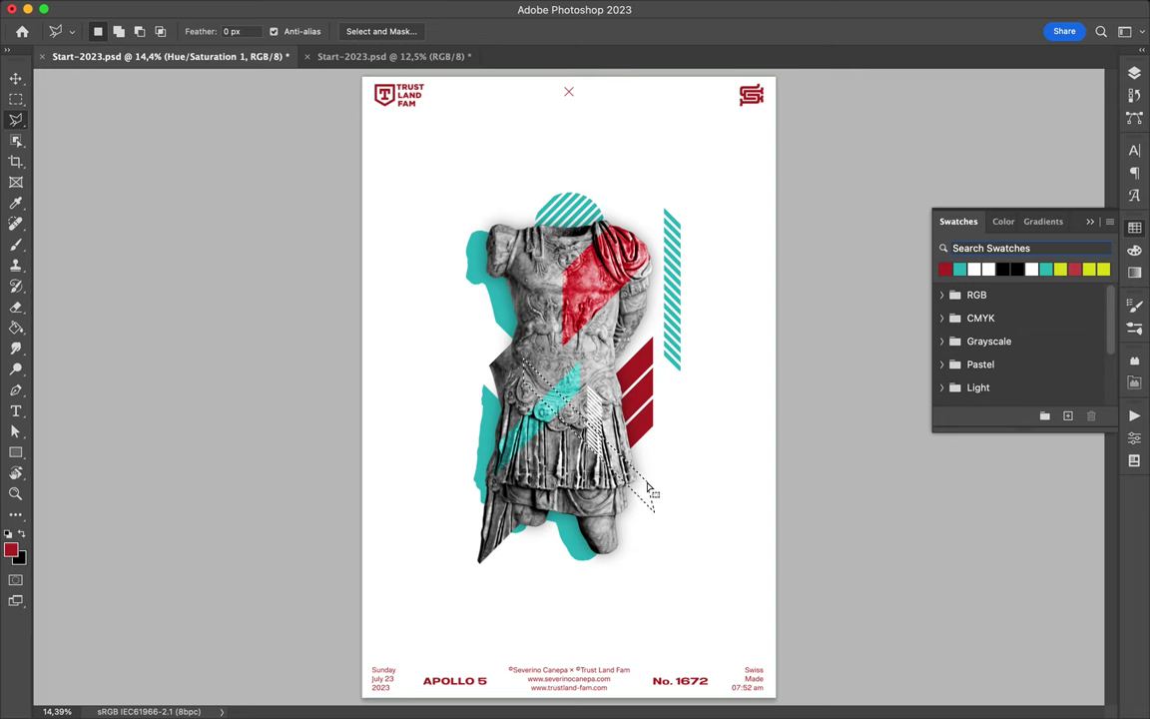
pyautogui.press('Escape')
pyautogui.hotkey('alt', ']')
pyautogui.click(1134, 75)
pyautogui.moveTo(999, 402); pyautogui.dragTo(999, 224)
pyautogui.press('v')
pyautogui.moveTo(619, 454)
pyautogui.mouseDown()
pyautogui.moveTo(539, 407)
pyautogui.moveTo(537, 416)
pyautogui.mouseUp()
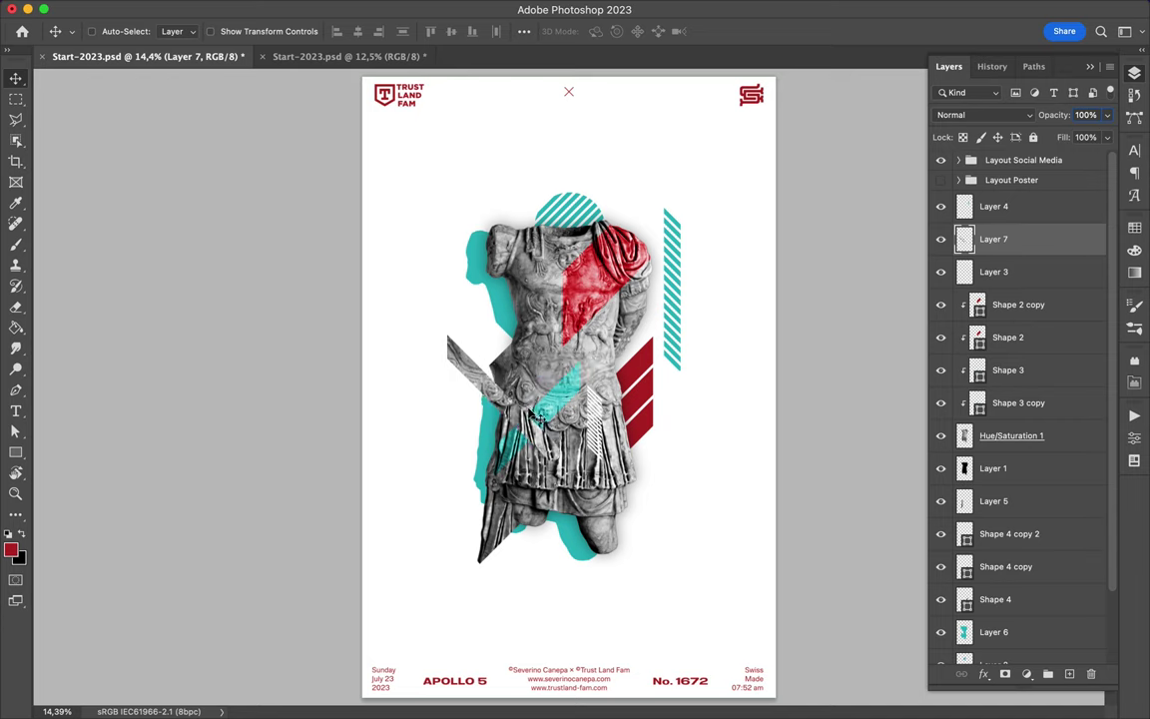
# Move the teal stripe toward the edge and place a copy at the poster's left edge
pyautogui.moveTo(675, 327); pyautogui.dragTo(596, 519)
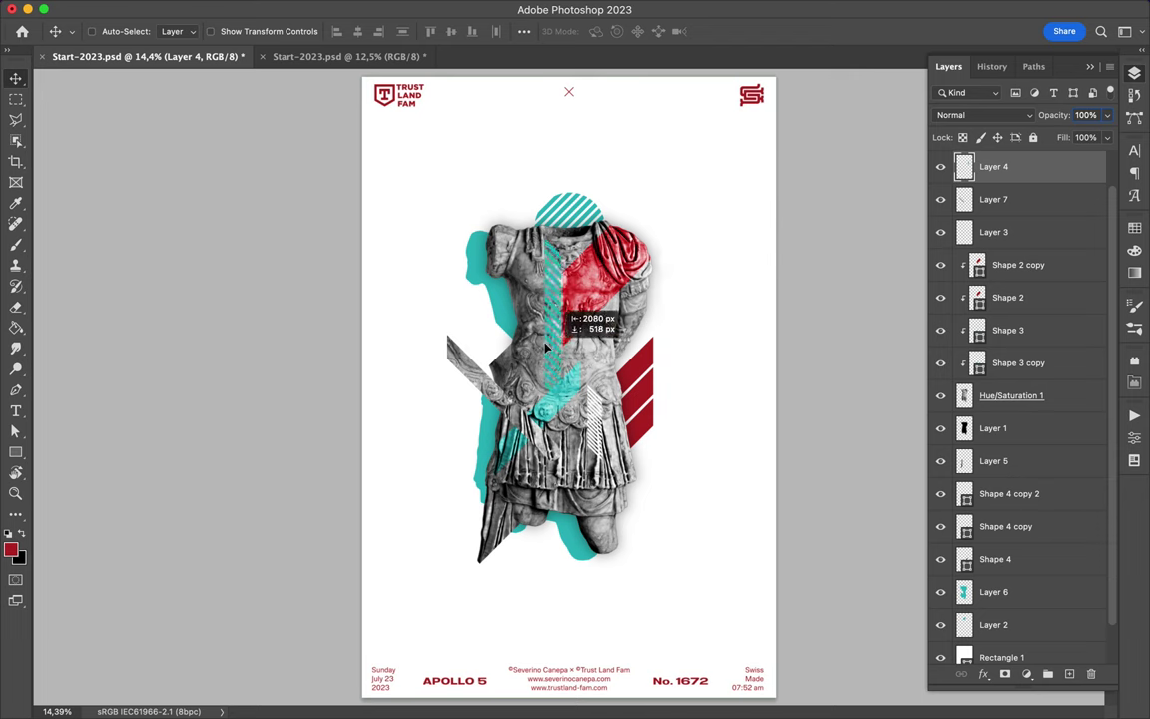
pyautogui.moveTo(595, 519)
pyautogui.mouseDown()
pyautogui.moveTo(782, 375)
pyautogui.moveTo(375, 437)
pyautogui.mouseUp()
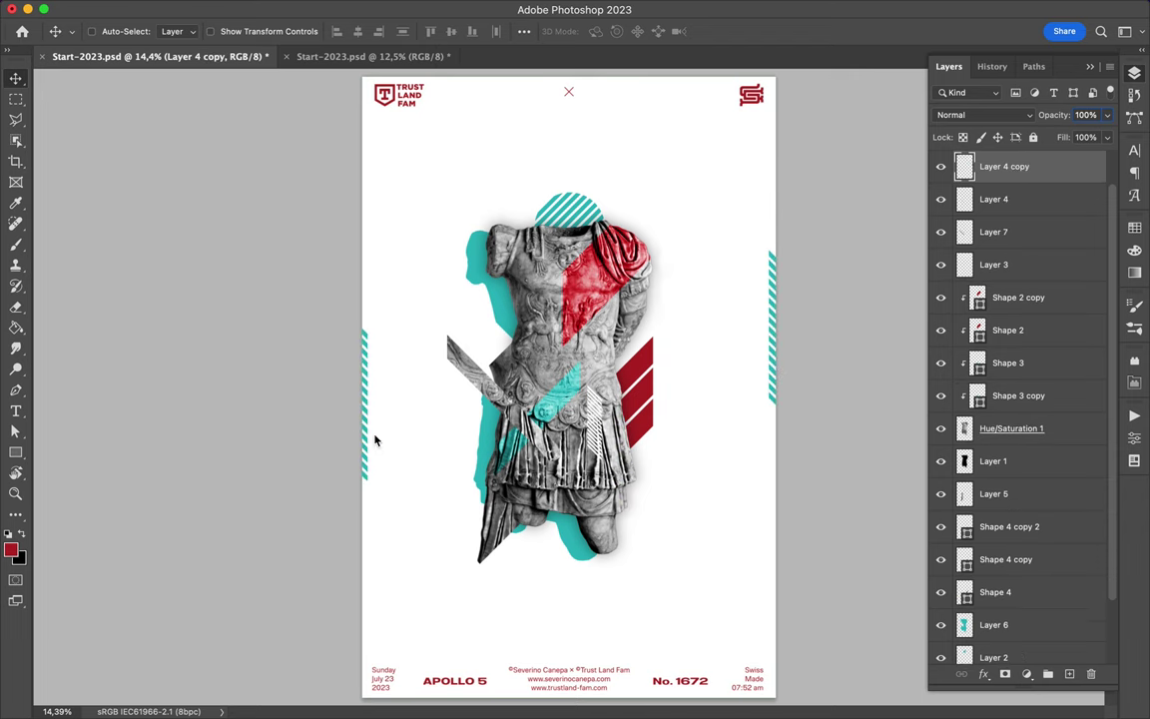
pyautogui.keyDown('ctrl'); pyautogui.click(499, 248); pyautogui.keyUp('ctrl')
# Copy the statue's shoulder onto Layer 8 and shift it down and right
pyautogui.press('l')
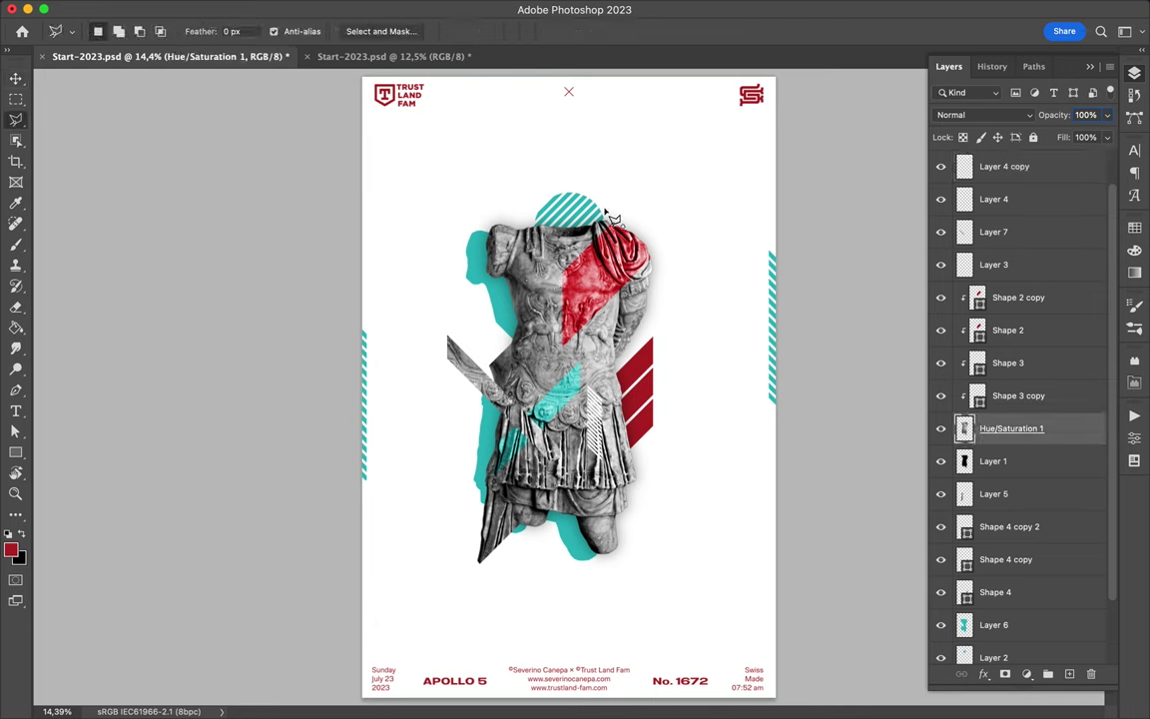
pyautogui.click(596, 186)
pyautogui.hotkey('ctrl', 'j')
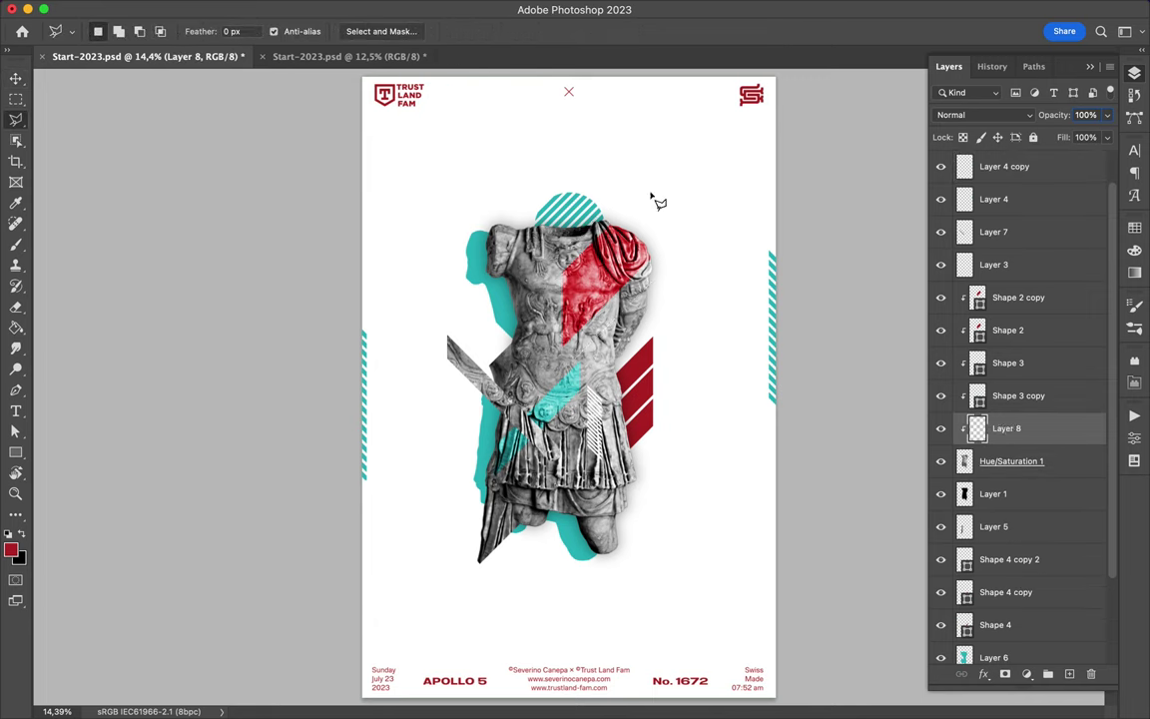
pyautogui.moveTo(984, 260); pyautogui.dragTo(984, 258)
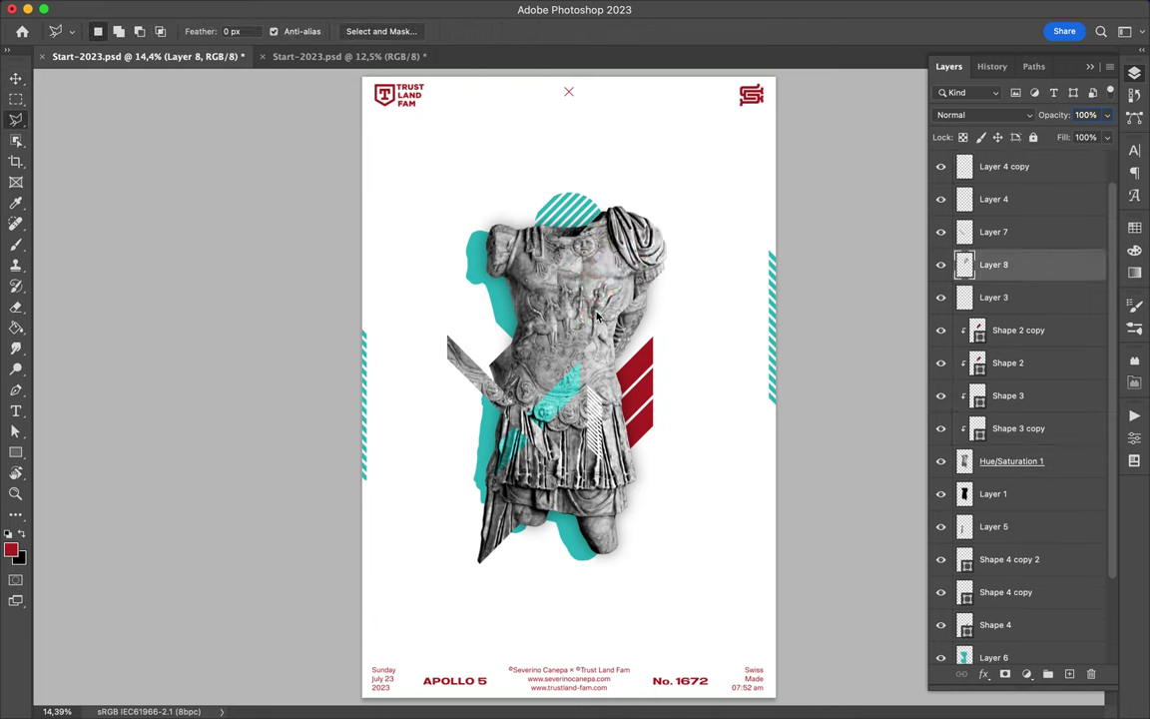
pyautogui.click(16, 78)
pyautogui.moveTo(703, 273); pyautogui.dragTo(701, 334)
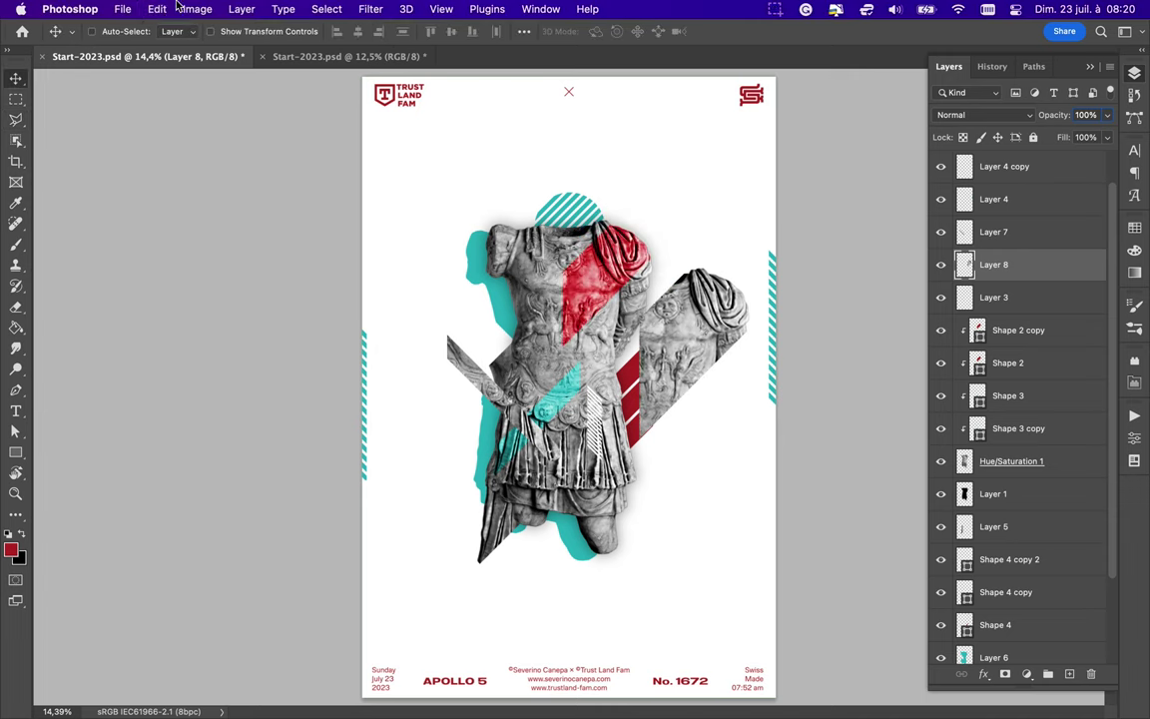
# Flip the shoulder piece horizontally, move Layer 8 below Layer 1, and tuck it behind the red stripes
pyautogui.click(160, 9)
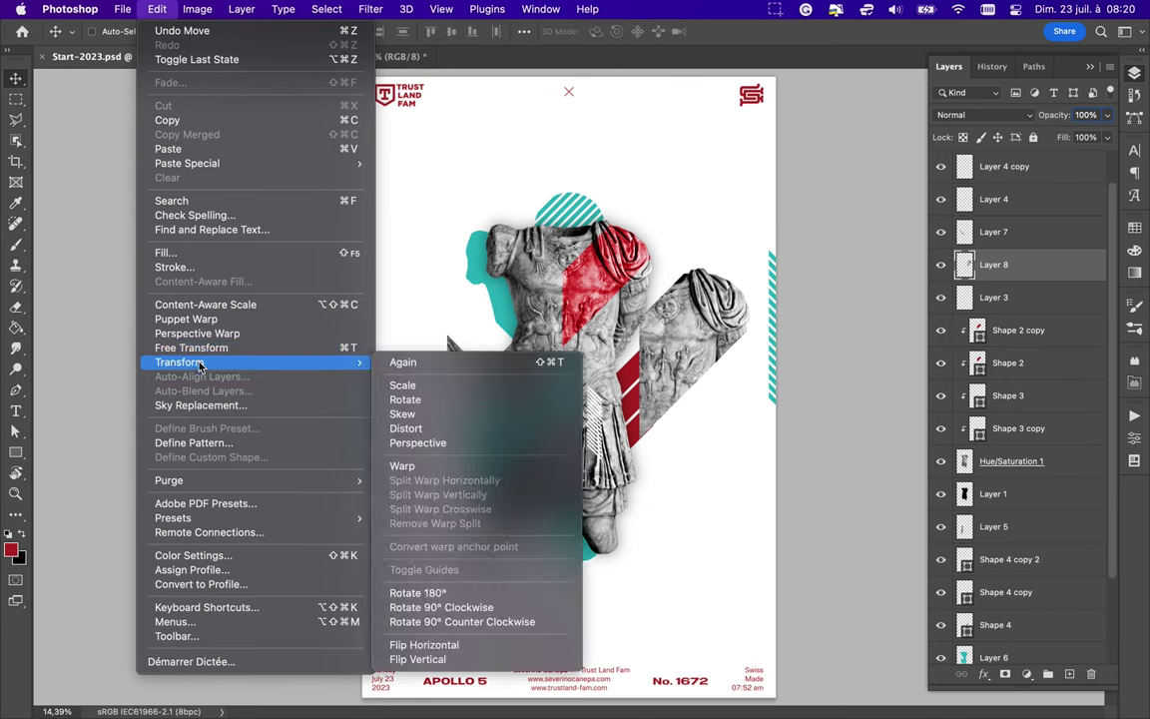
pyautogui.click(419, 645)
pyautogui.moveTo(993, 264)
pyautogui.mouseDown()
pyautogui.moveTo(993, 511)
pyautogui.moveTo(1019, 549)
pyautogui.mouseUp()
pyautogui.moveTo(721, 408)
pyautogui.mouseDown()
pyautogui.moveTo(670, 497)
pyautogui.moveTo(658, 485)
pyautogui.mouseUp()
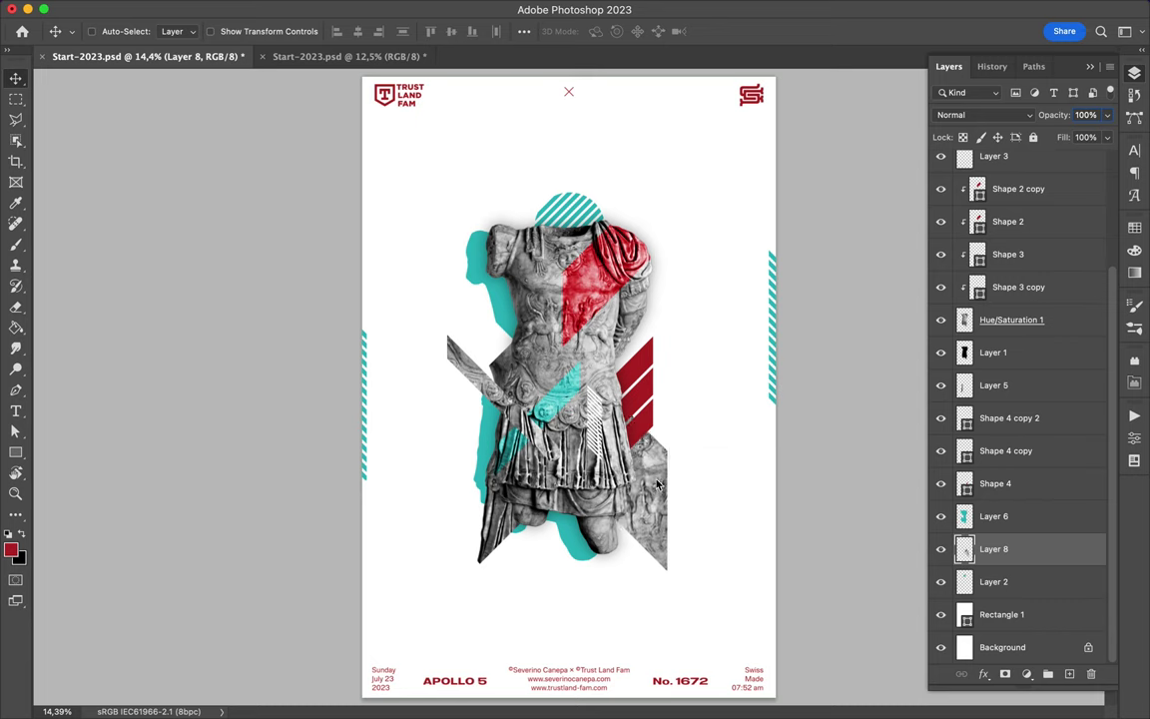
pyautogui.press('t')
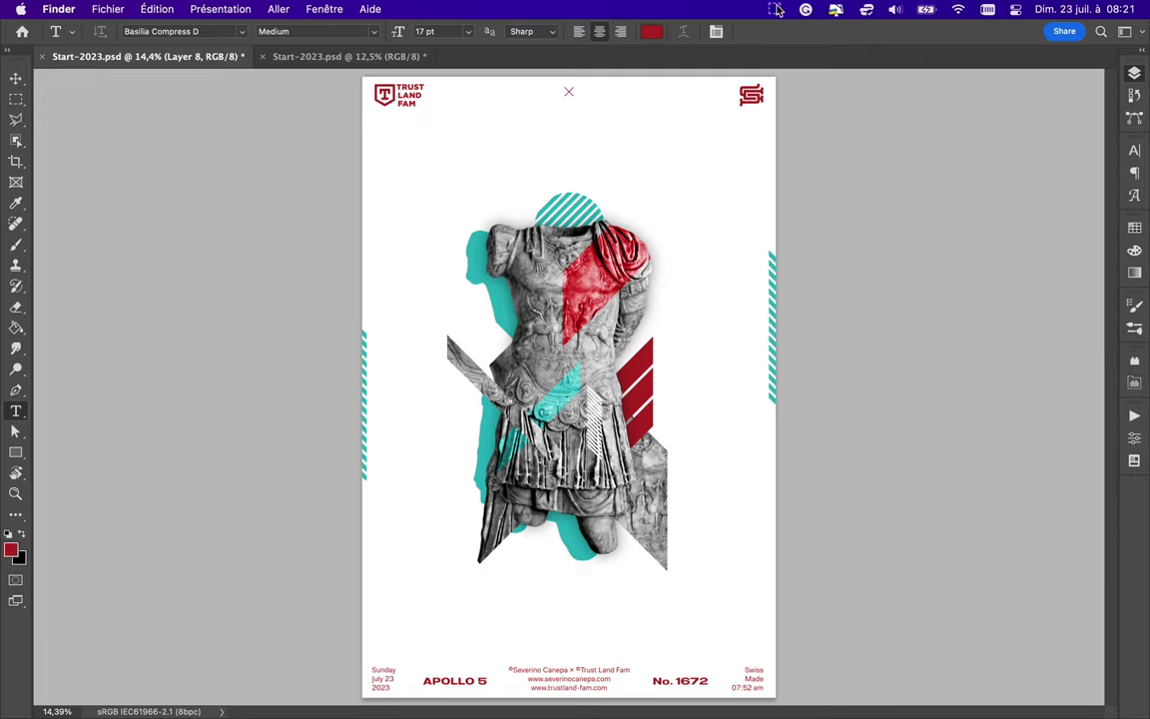
# Type 'SPQR' and scale it up to span the poster
pyautogui.click(454, 188)
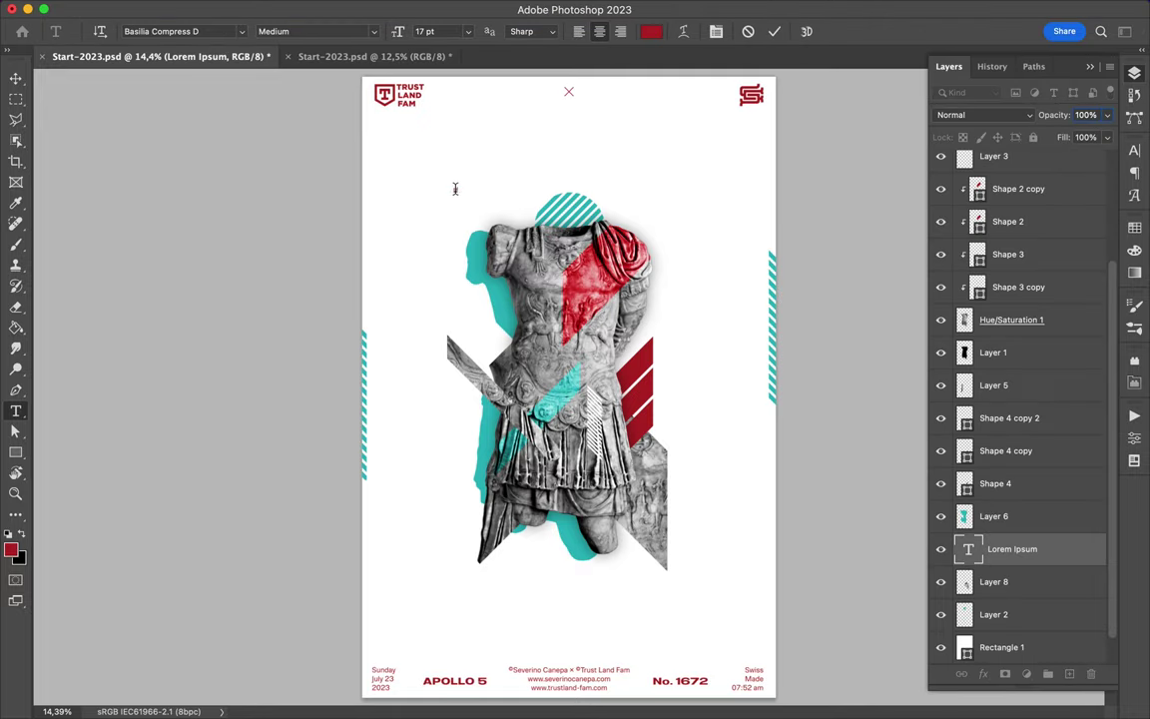
pyautogui.write('SPQR')
pyautogui.moveTo(480, 193)
pyautogui.mouseDown()
pyautogui.moveTo(787, 496)
pyautogui.moveTo(562, 302)
pyautogui.mouseUp()
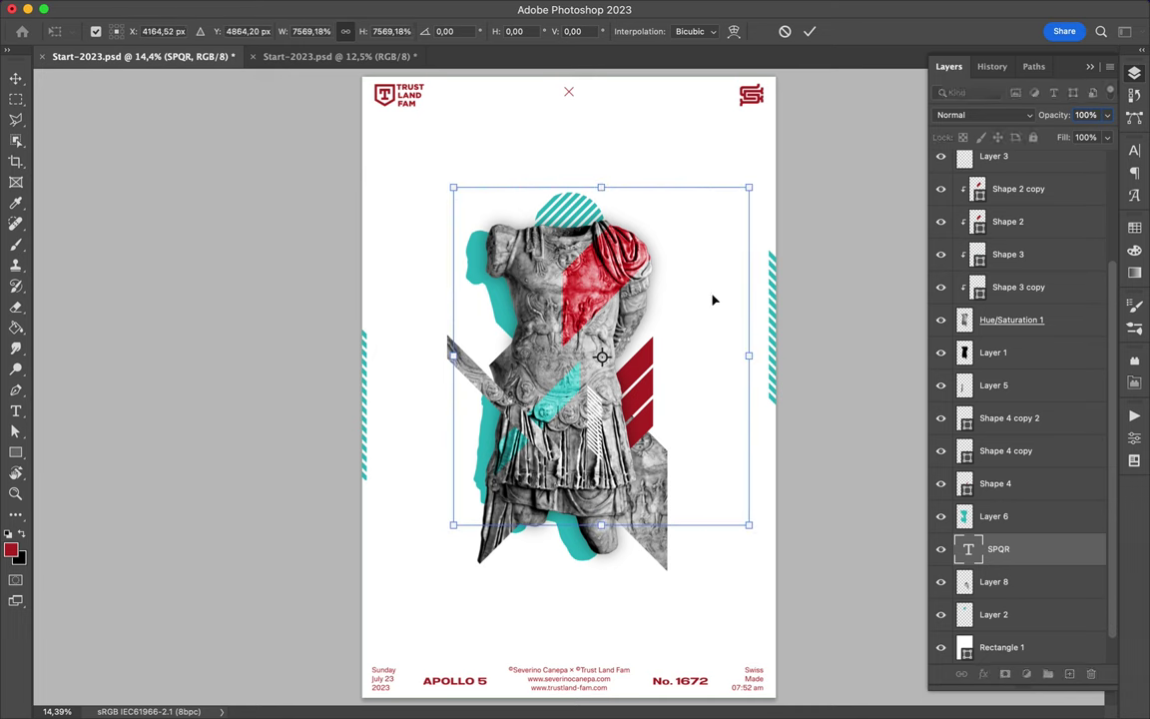
pyautogui.press('Escape')
pyautogui.hotkey('ctrl', 't')
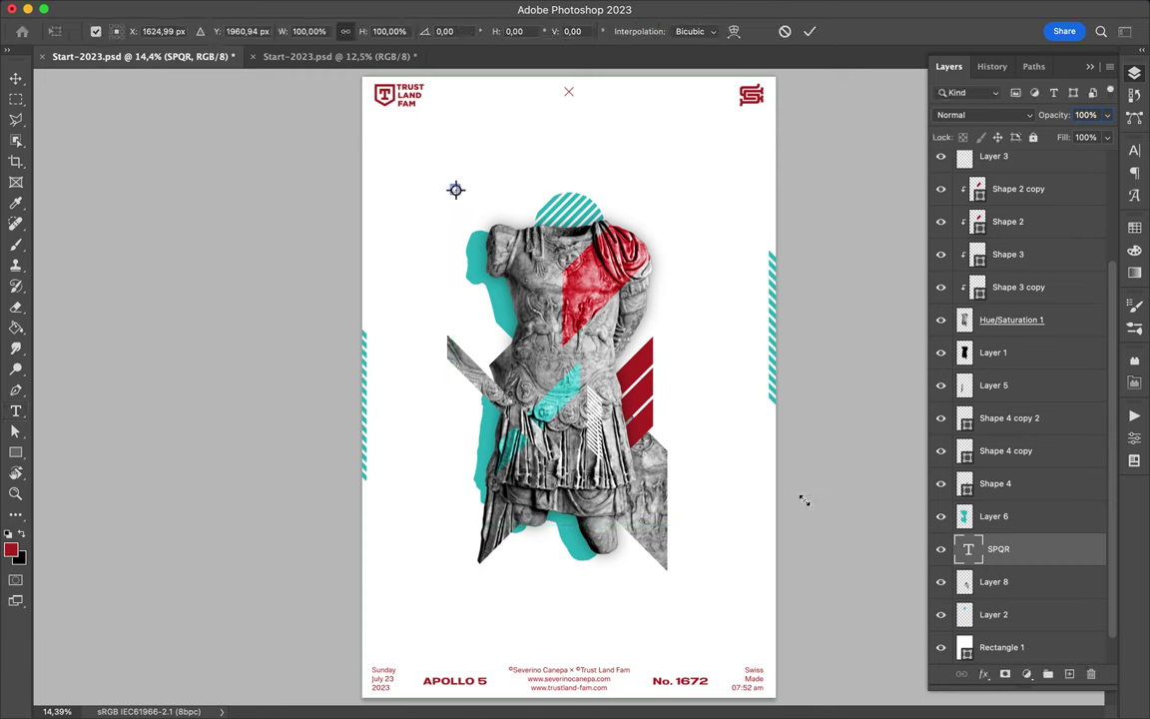
pyautogui.moveTo(804, 499); pyautogui.dragTo(801, 579)
pyautogui.press('Return')
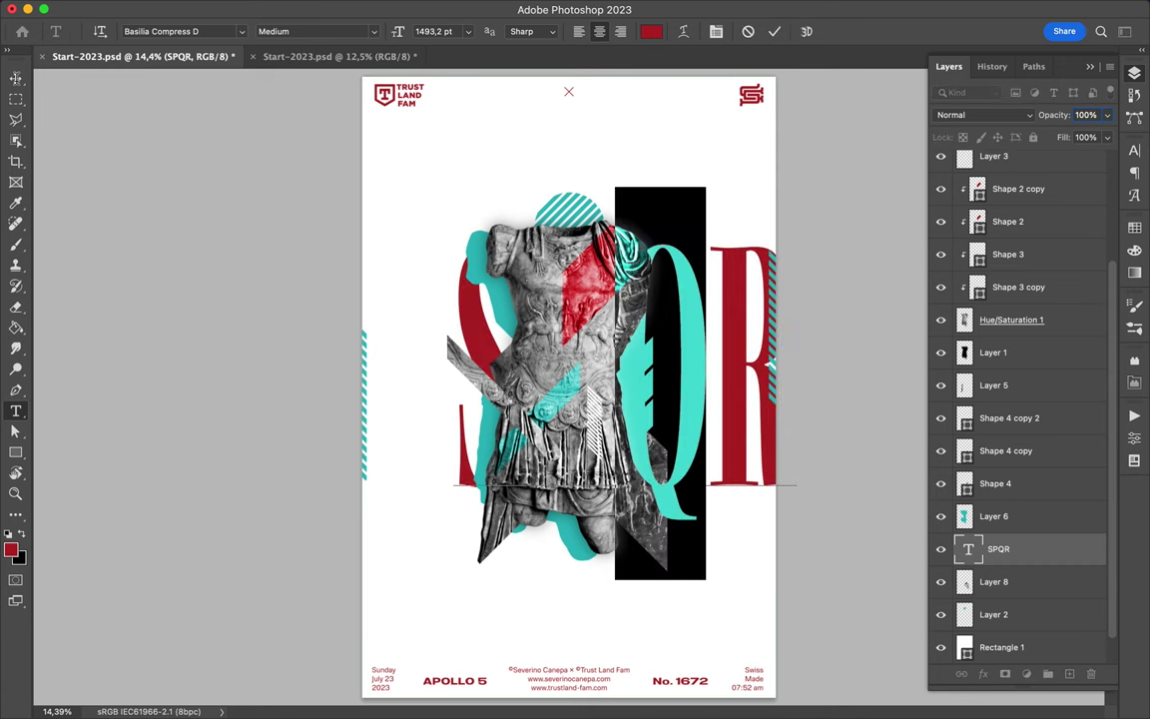
# Rotate the SPQR lettering a quarter turn and move it to the left edge
pyautogui.click(16, 78)
pyautogui.hotkey('ctrl', 't')
pyautogui.moveTo(453, 180); pyautogui.dragTo(398, 521)
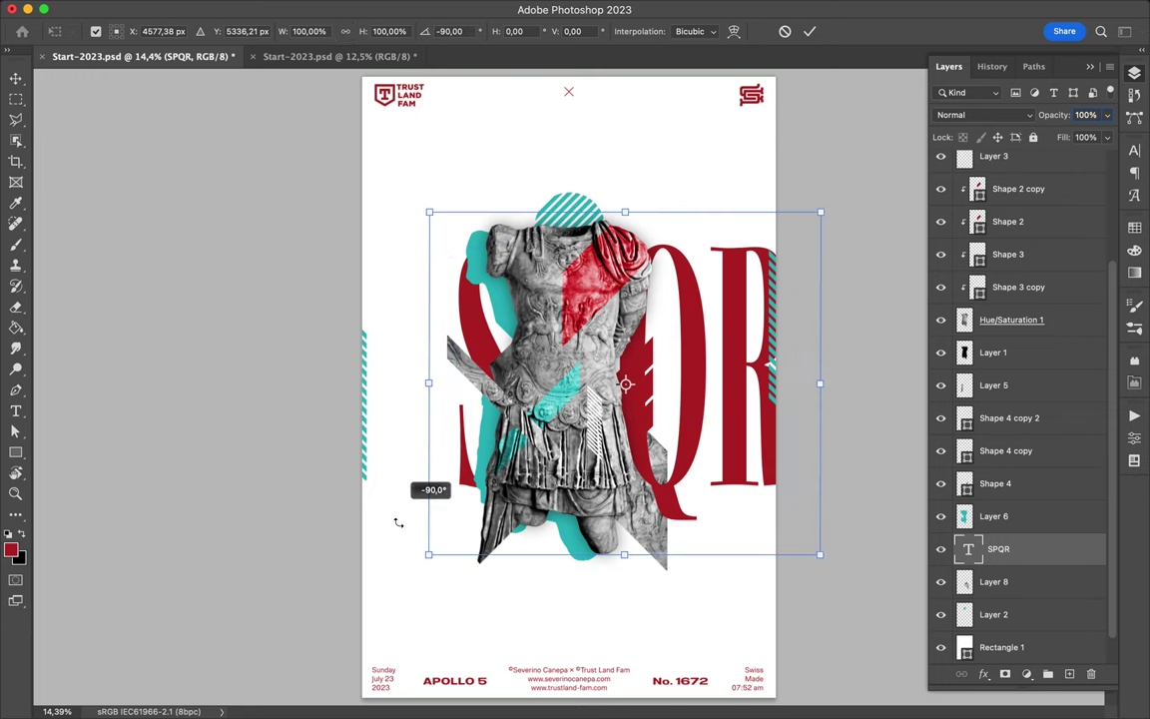
pyautogui.press('Return')
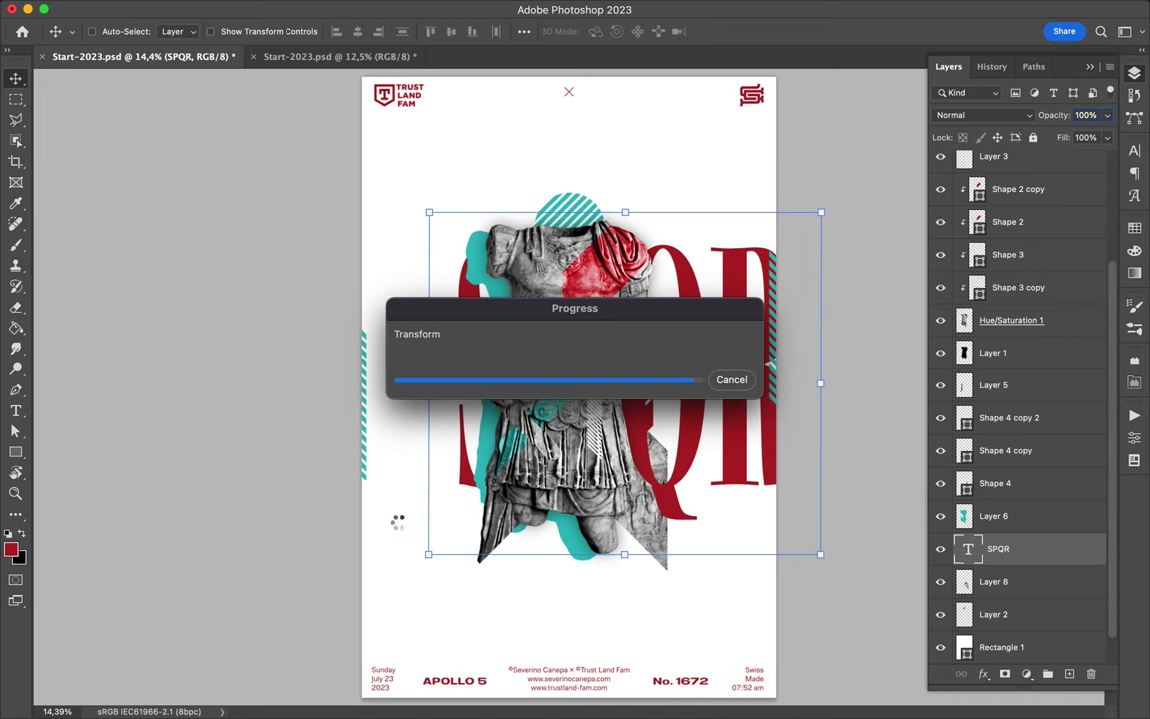
pyautogui.moveTo(488, 349); pyautogui.dragTo(389, 413)
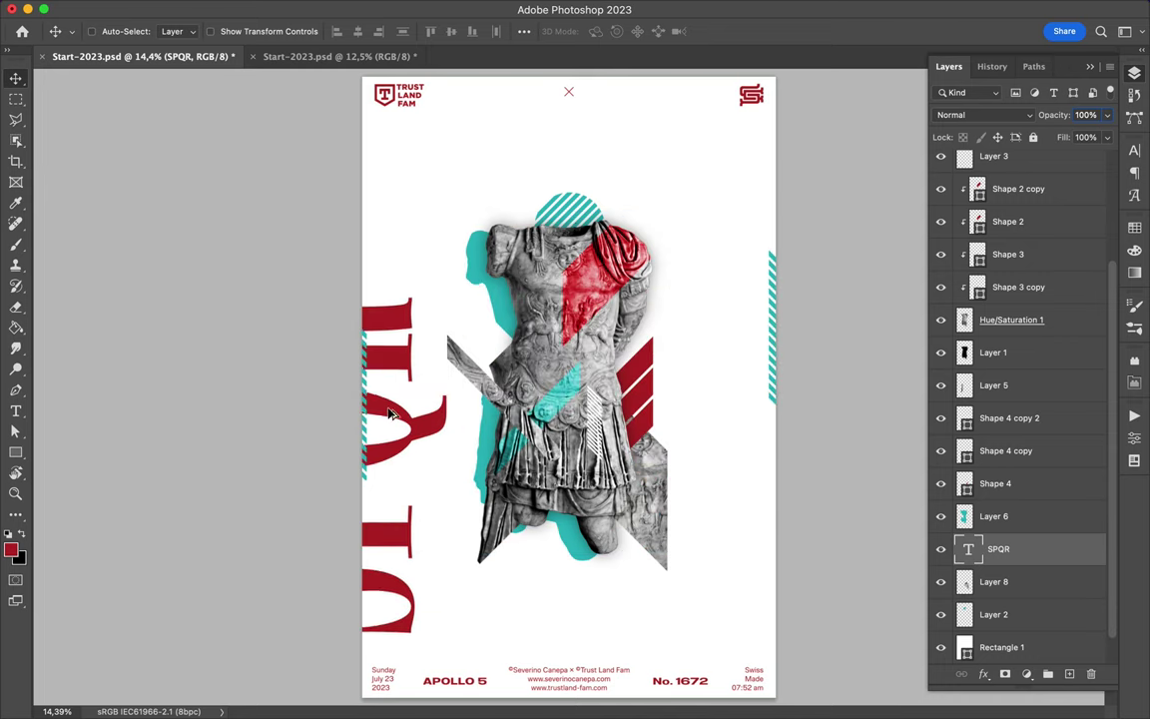
# Place an SPQR copy at the right edge and delete the original left-edge lettering
pyautogui.moveTo(810, 239); pyautogui.dragTo(813, 234)
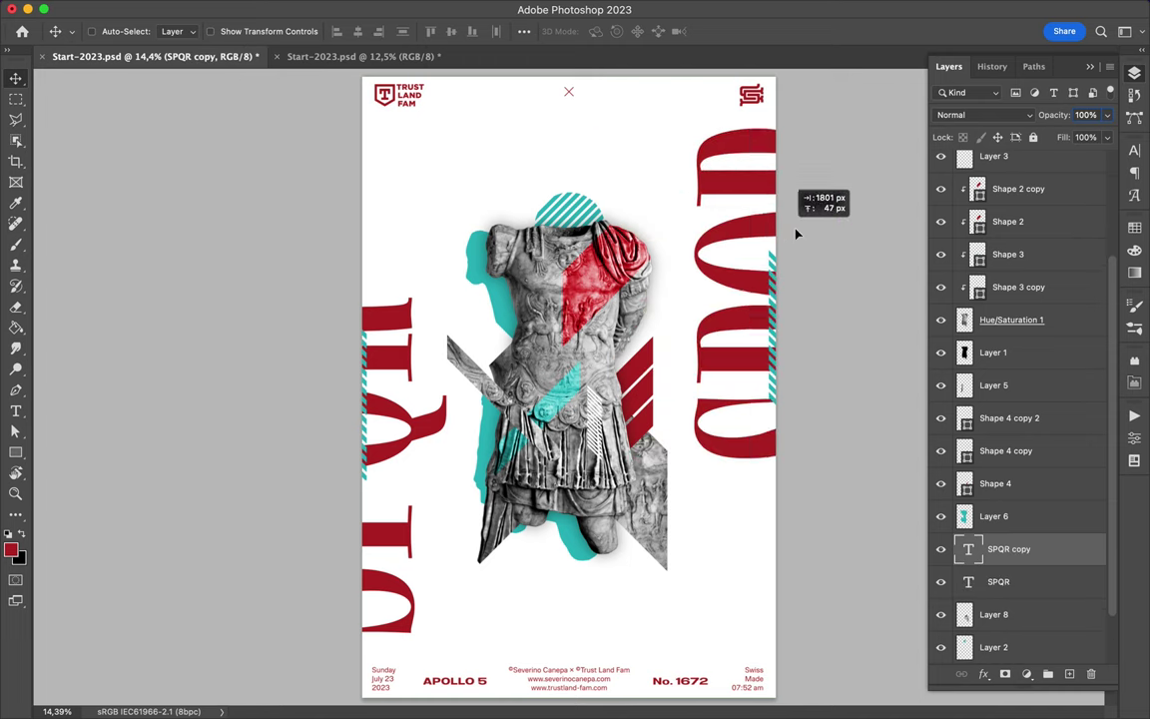
pyautogui.keyDown('ctrl'); pyautogui.click(391, 389); pyautogui.keyUp('ctrl')
pyautogui.press('Delete')
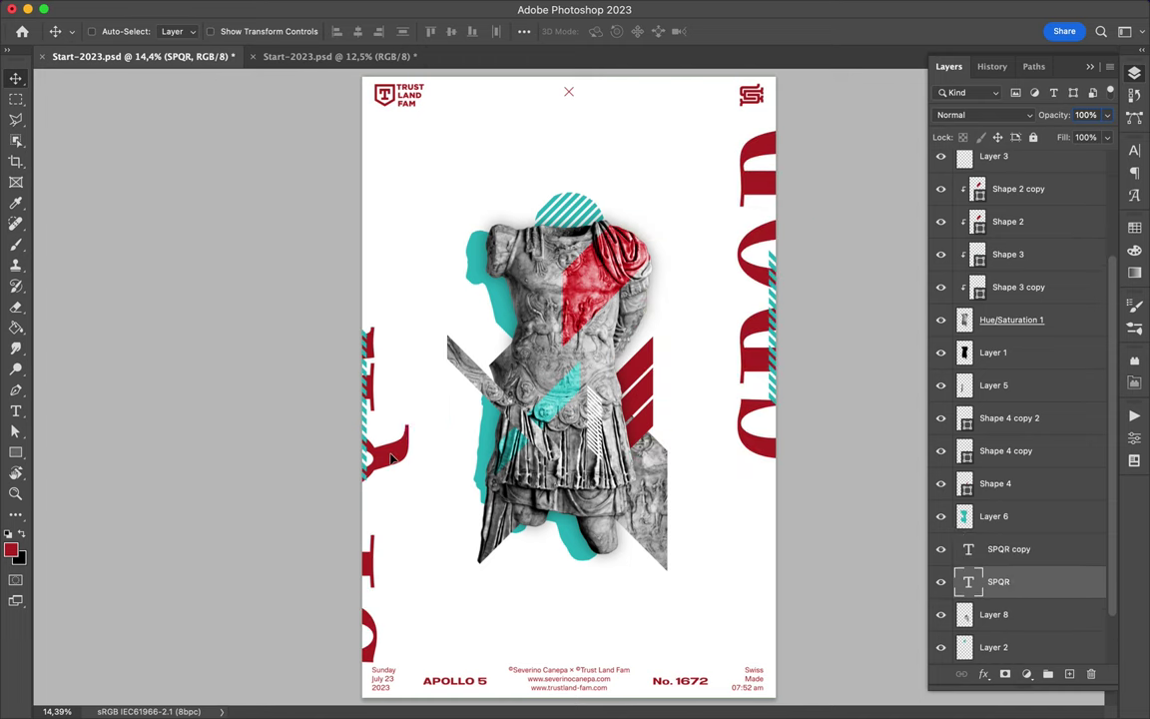
# Shrink the SPQR copy to about half size and rotate it a quarter turn
pyautogui.keyDown('ctrl'); pyautogui.click(920, 444); pyautogui.keyUp('ctrl')
pyautogui.hotkey('ctrl', 't')
pyautogui.moveTo(876, 290); pyautogui.dragTo(896, 223)
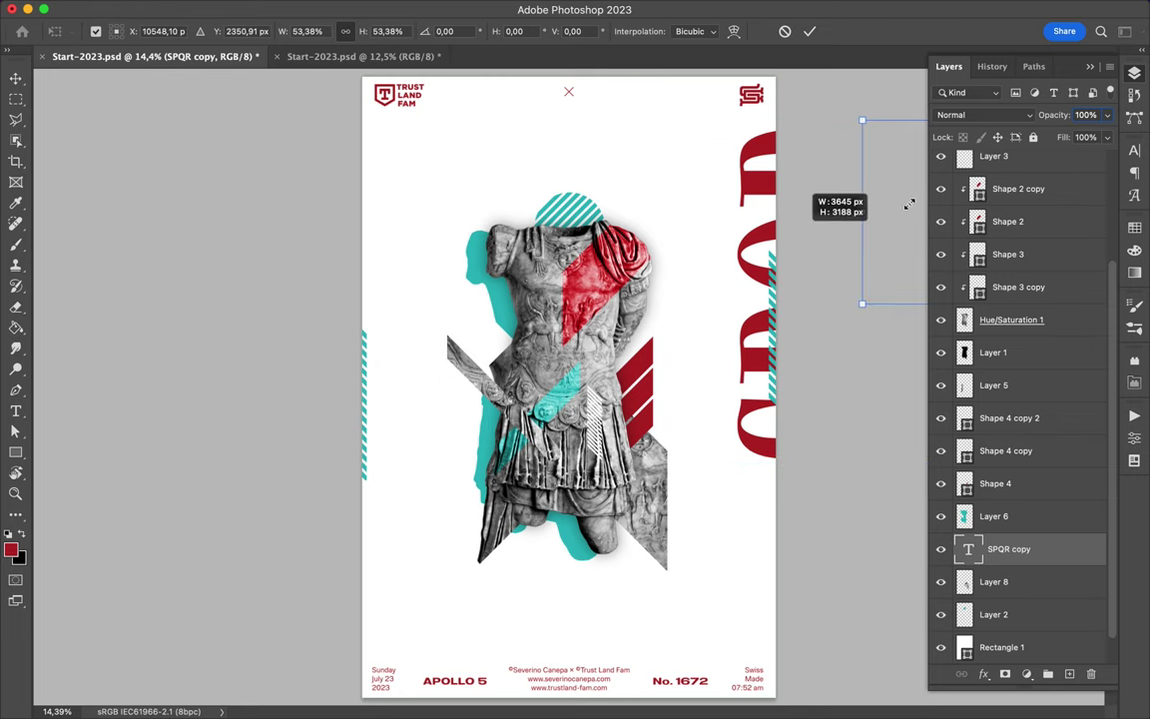
pyautogui.moveTo(828, 217); pyautogui.dragTo(831, 215)
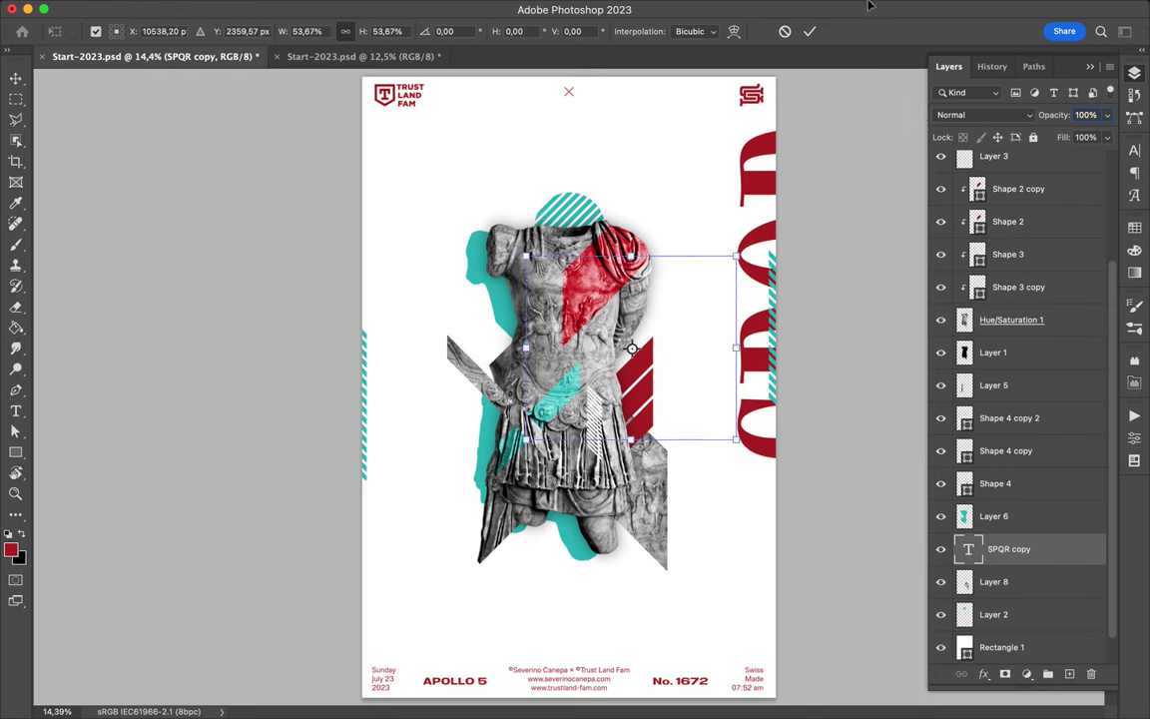
pyautogui.click(837, 10)
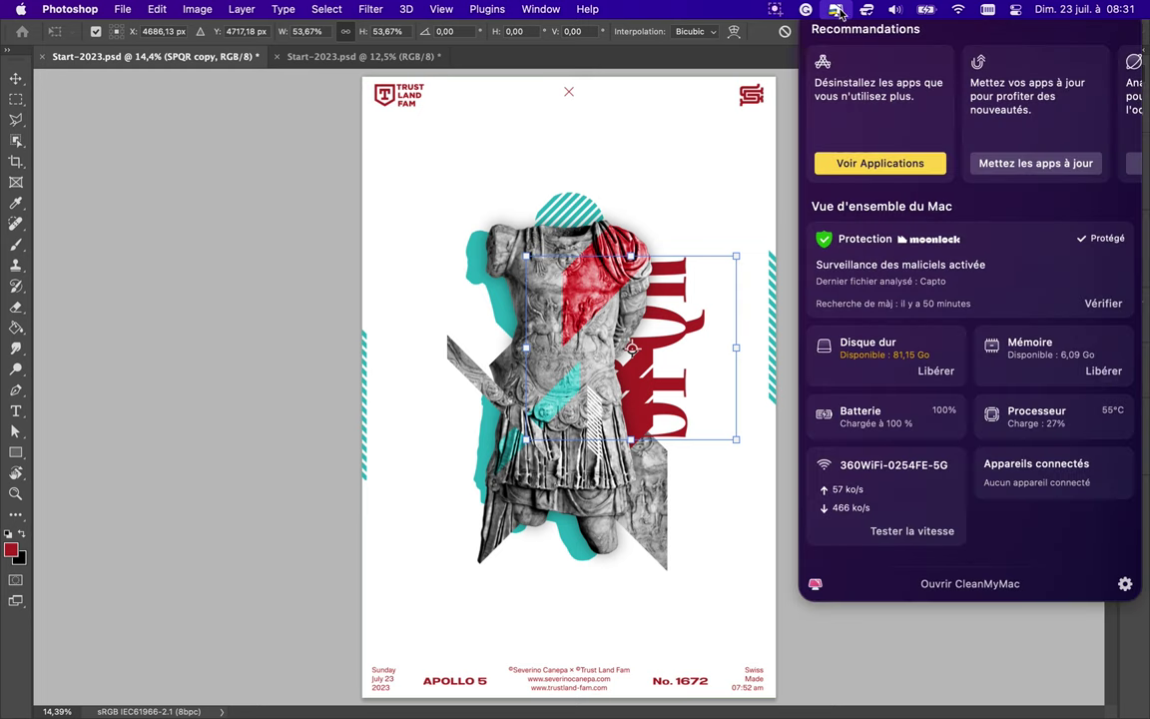
pyautogui.moveTo(760, 244)
pyautogui.mouseDown()
pyautogui.moveTo(712, 459)
pyautogui.moveTo(743, 473)
pyautogui.moveTo(682, 475)
pyautogui.moveTo(723, 454)
pyautogui.mouseUp()
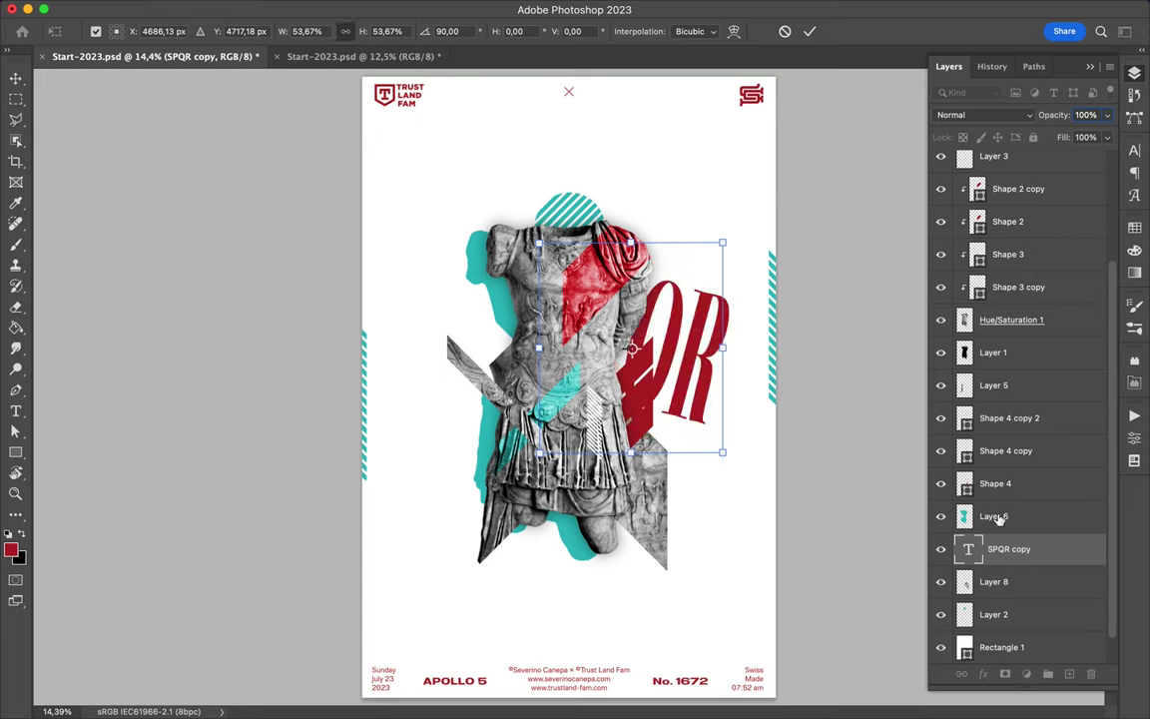
pyautogui.press('Return')
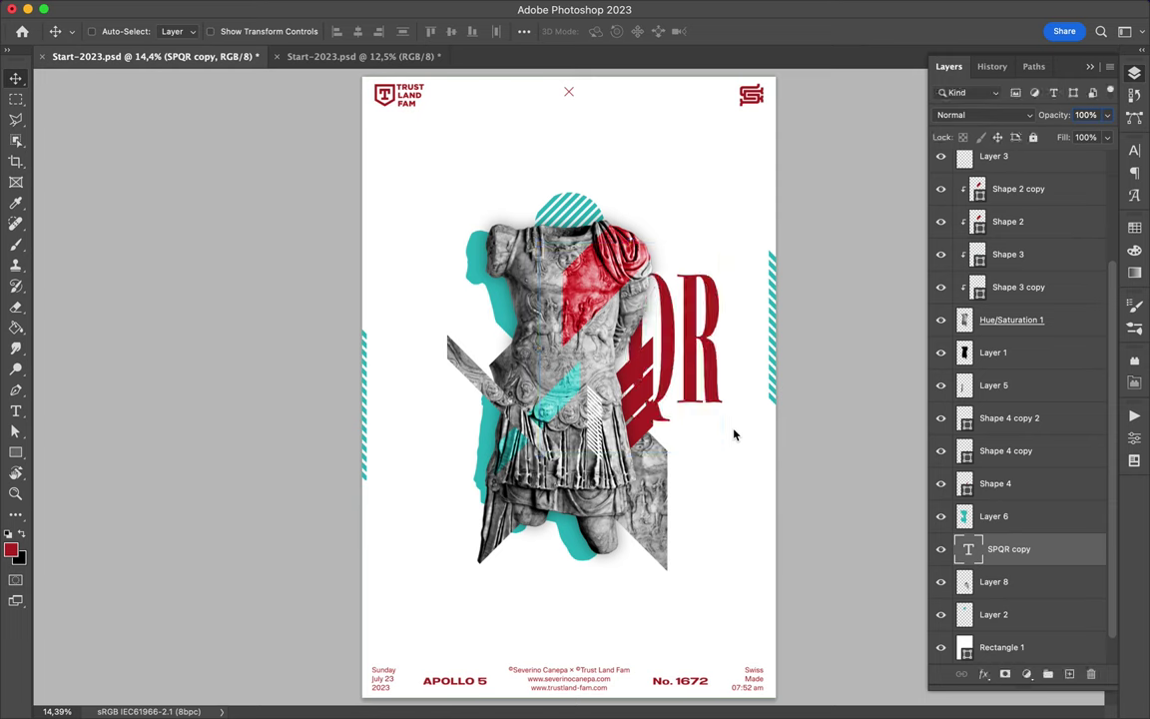
# Shrink the SPQR copy to about 30% and raise it above the artwork over the waist
pyautogui.moveTo(986, 176); pyautogui.dragTo(988, 175)
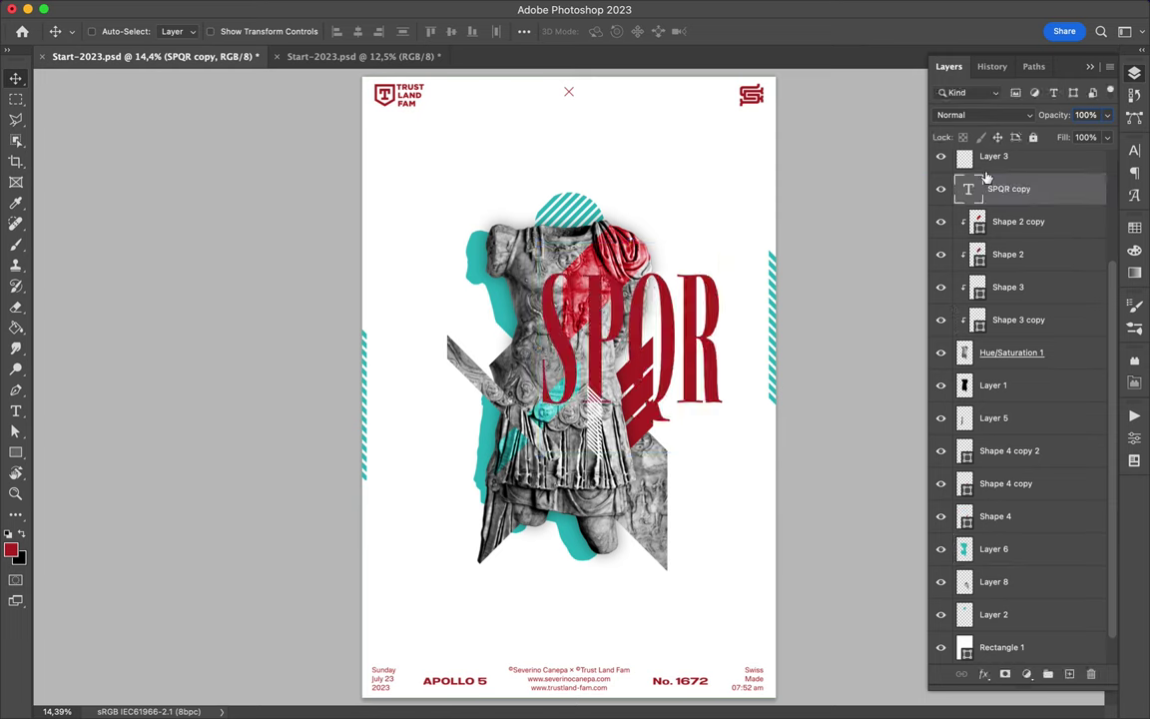
pyautogui.hotkey('ctrl', 't')
pyautogui.moveTo(725, 249); pyautogui.dragTo(593, 391)
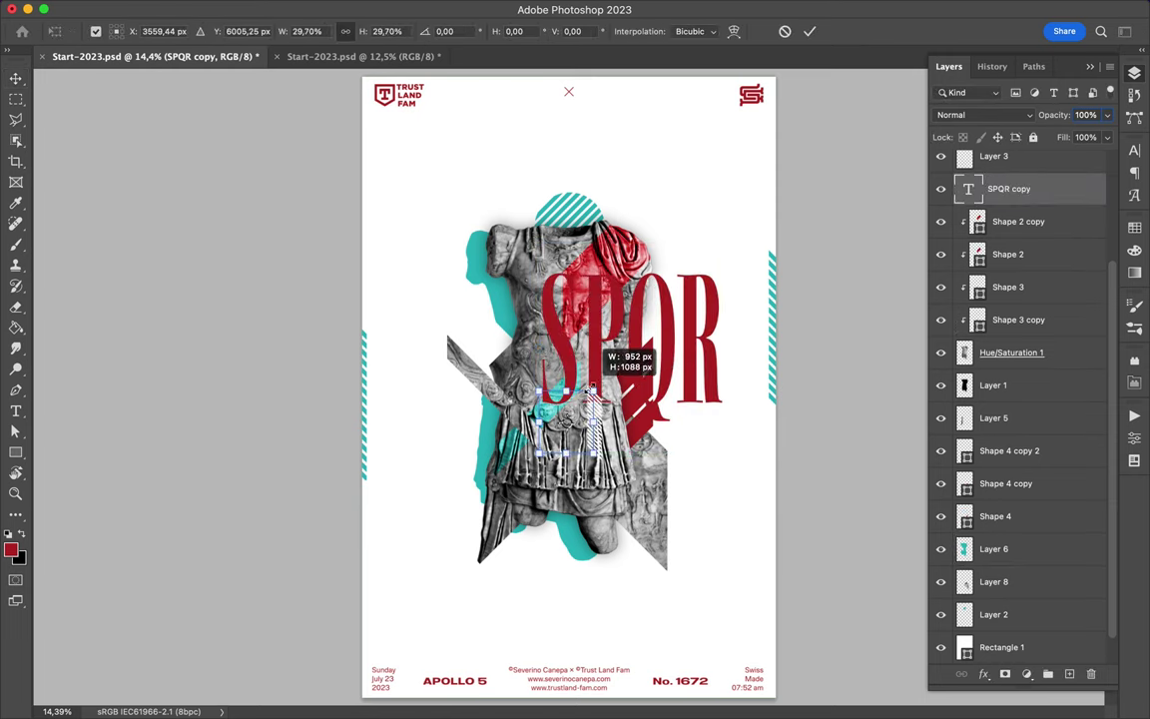
pyautogui.press('Return')
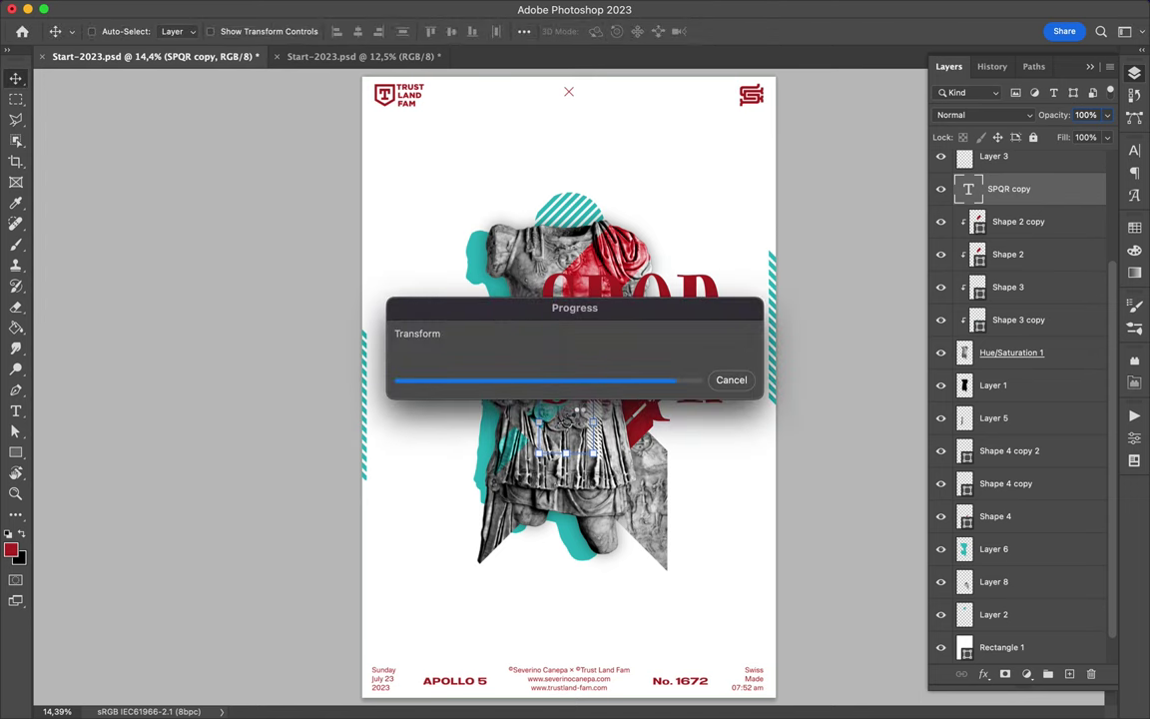
pyautogui.hotkey('ctrl', ']')
pyautogui.hotkey('ctrl', ']')
pyautogui.hotkey('ctrl', ']')
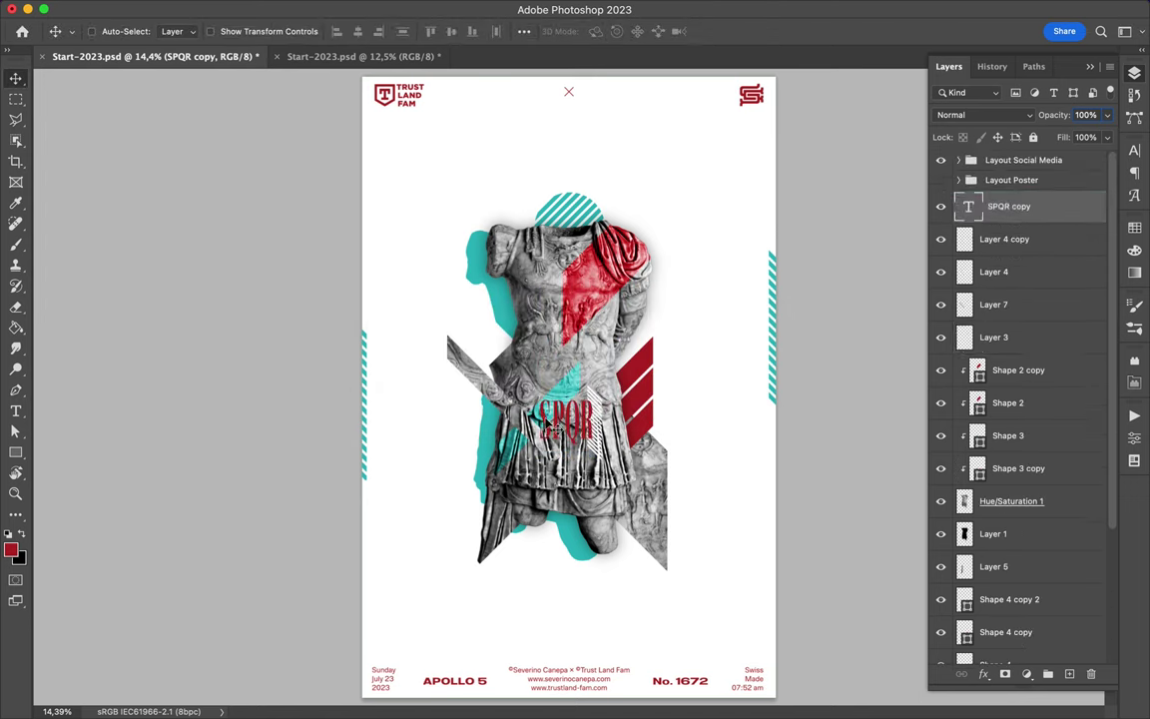
pyautogui.moveTo(548, 427); pyautogui.dragTo(519, 422)
# Draw a rectangle around the small SPQR text with the Rectangle Tool
pyautogui.click(15, 453)
pyautogui.click(89, 451)
pyautogui.moveTo(457, 344); pyautogui.dragTo(577, 412)
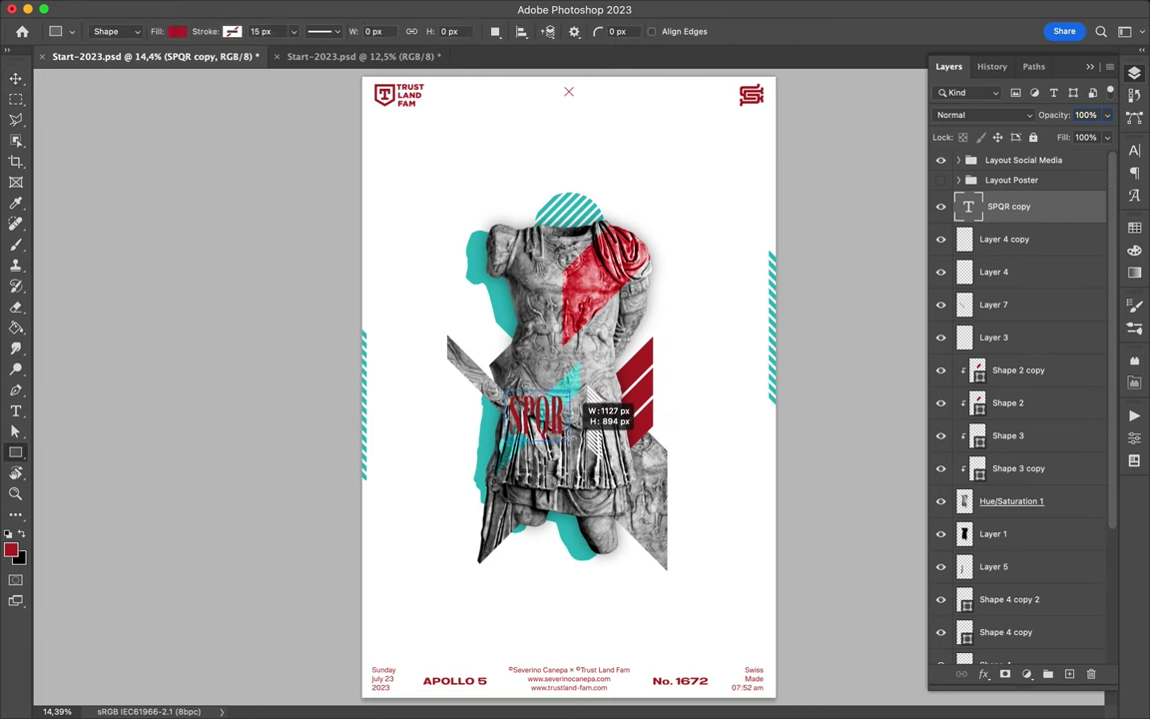
# Give the rectangle a red outline 35 px wide
pyautogui.click(232, 31)
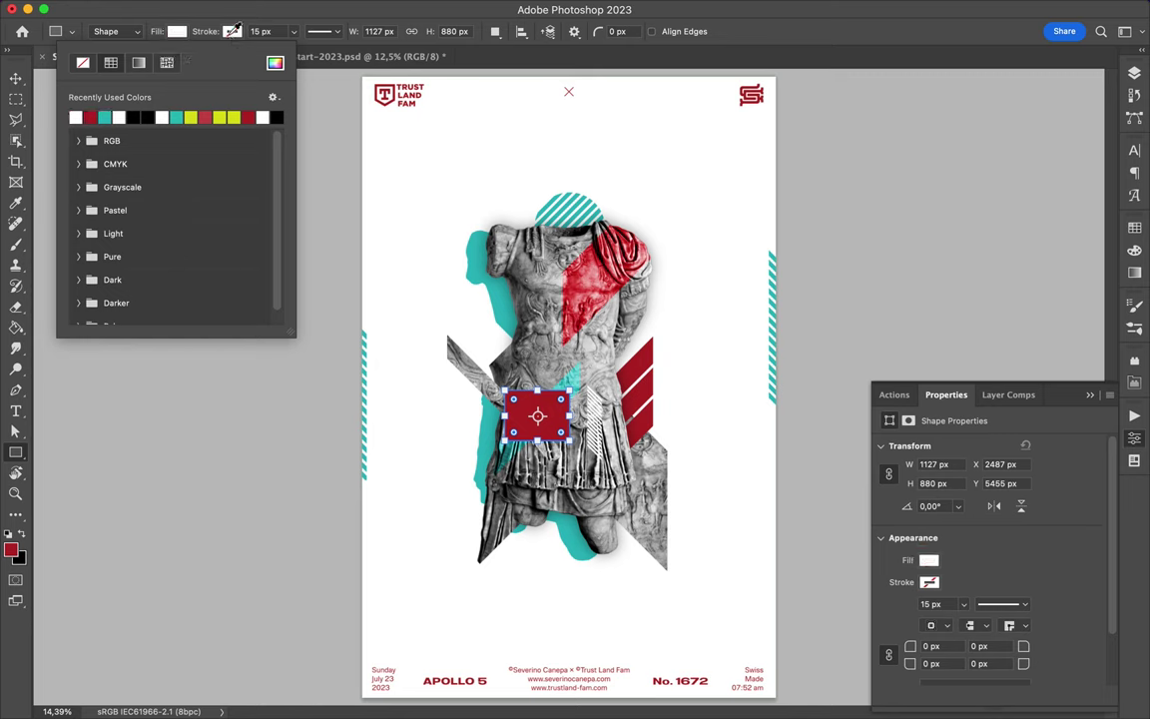
pyautogui.click(146, 117)
pyautogui.click(269, 31)
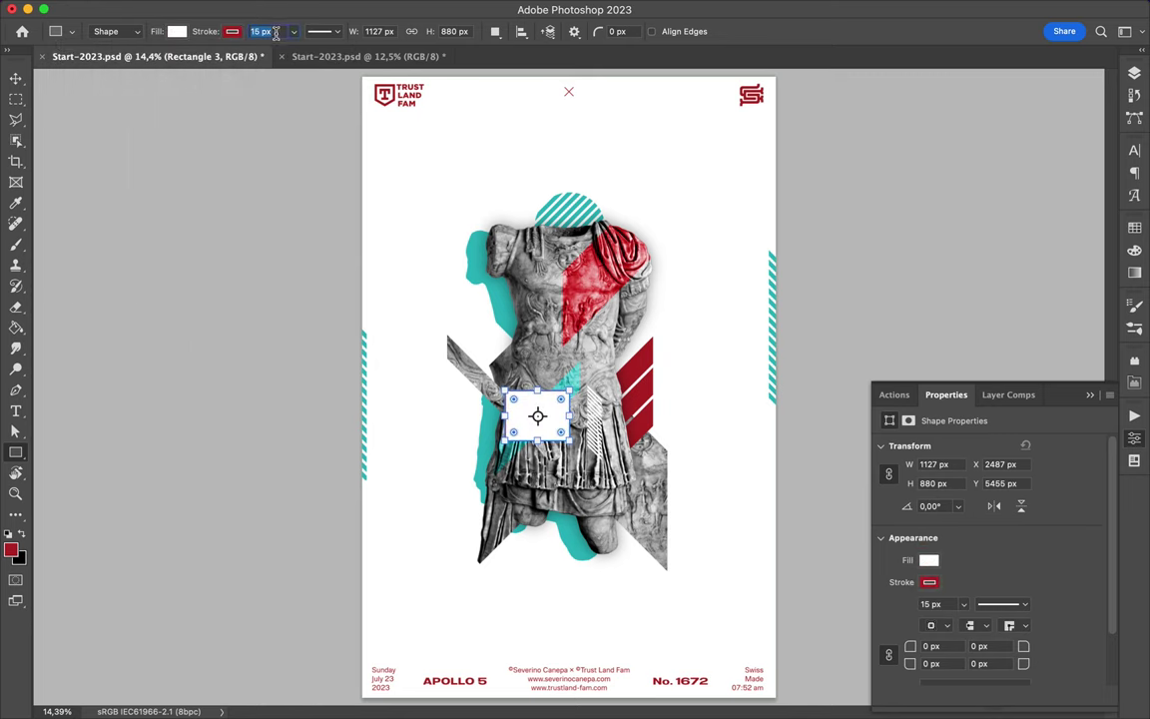
pyautogui.press('a')
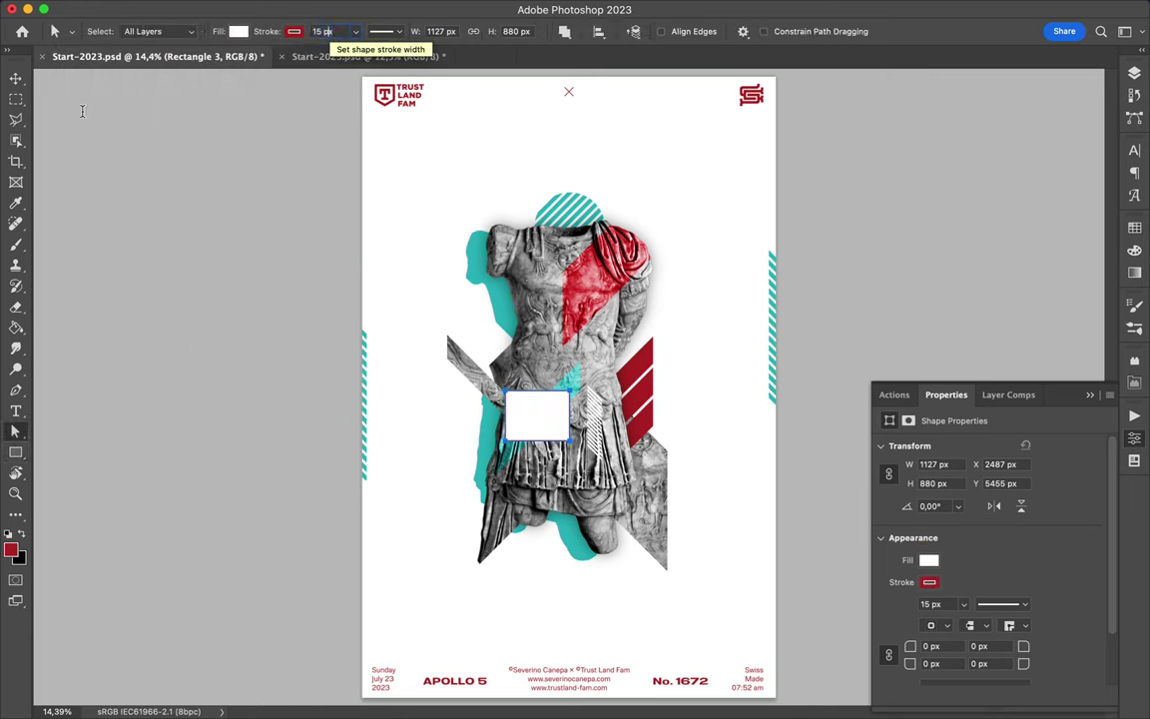
pyautogui.write('35')
pyautogui.scroll(2, 340, 33)
pyautogui.press('u')
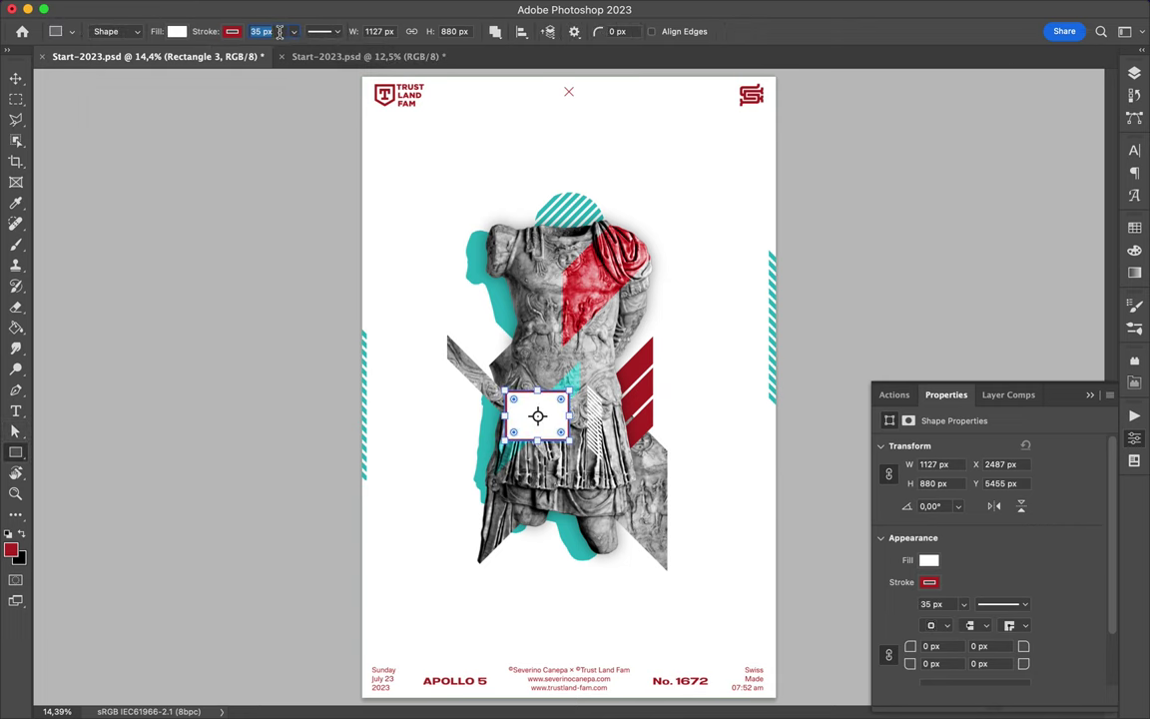
# Stack the SPQR text above the rectangle and centre both horizontally and vertically on the canvas
pyautogui.press('F7')
pyautogui.moveTo(1041, 251); pyautogui.dragTo(1039, 196)
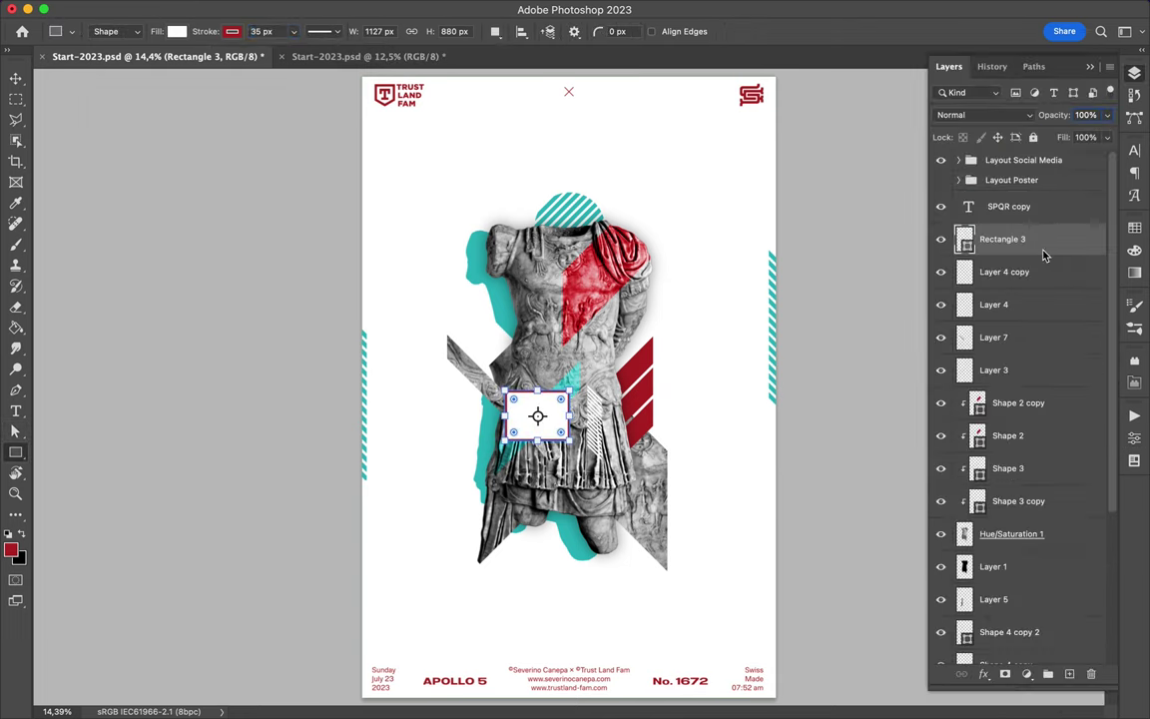
pyautogui.click(521, 31)
pyautogui.click(567, 177)
pyautogui.click(564, 193)
pyautogui.click(471, 75)
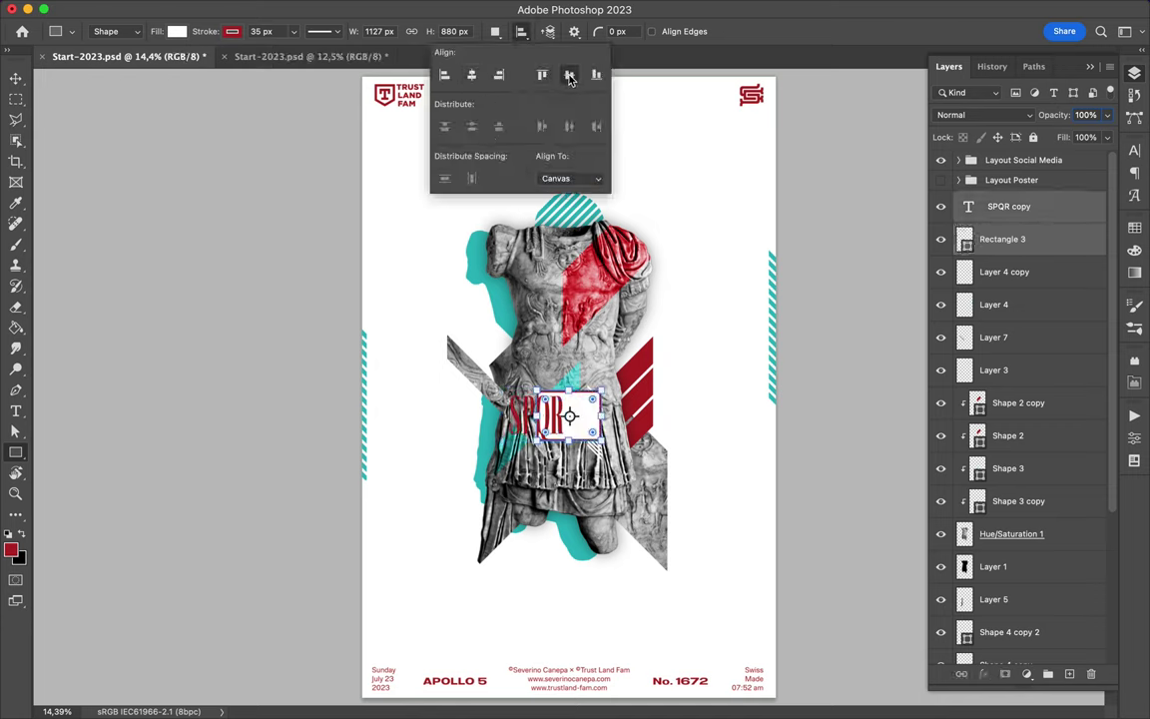
pyautogui.click(569, 75)
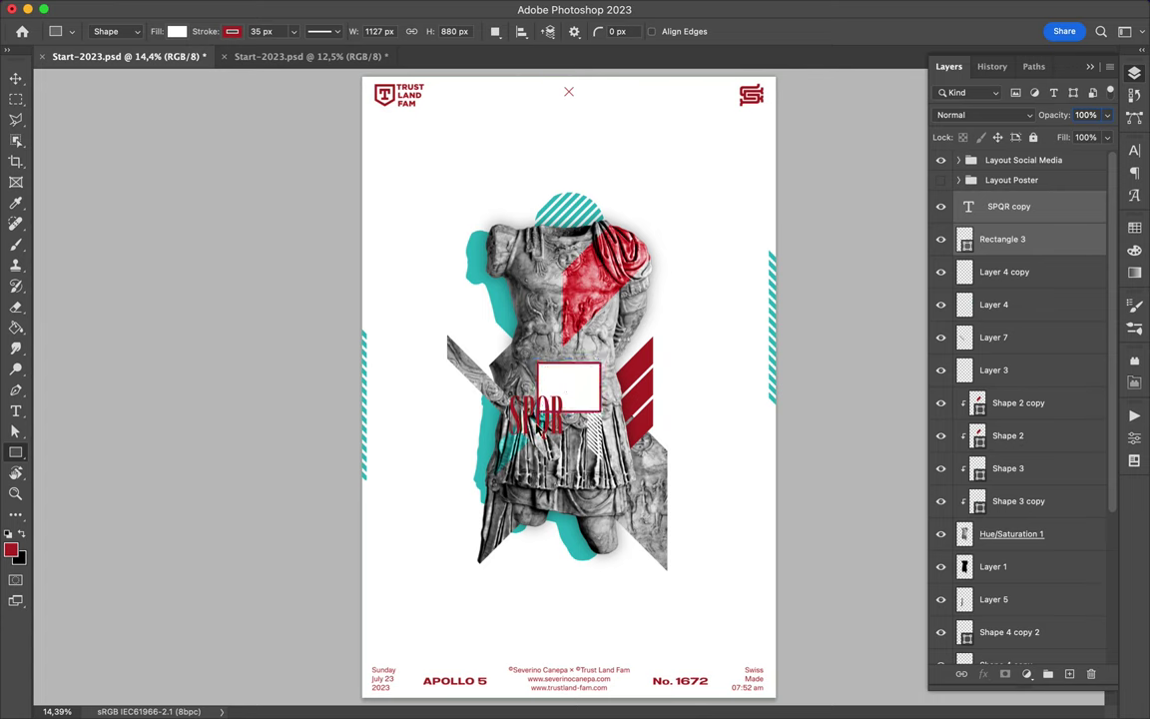
# Move the SPQR text into the red-outlined box, then select Rectangle 3 alone
pyautogui.press('v')
pyautogui.click(537, 424)
pyautogui.moveTo(537, 424); pyautogui.dragTo(570, 401)
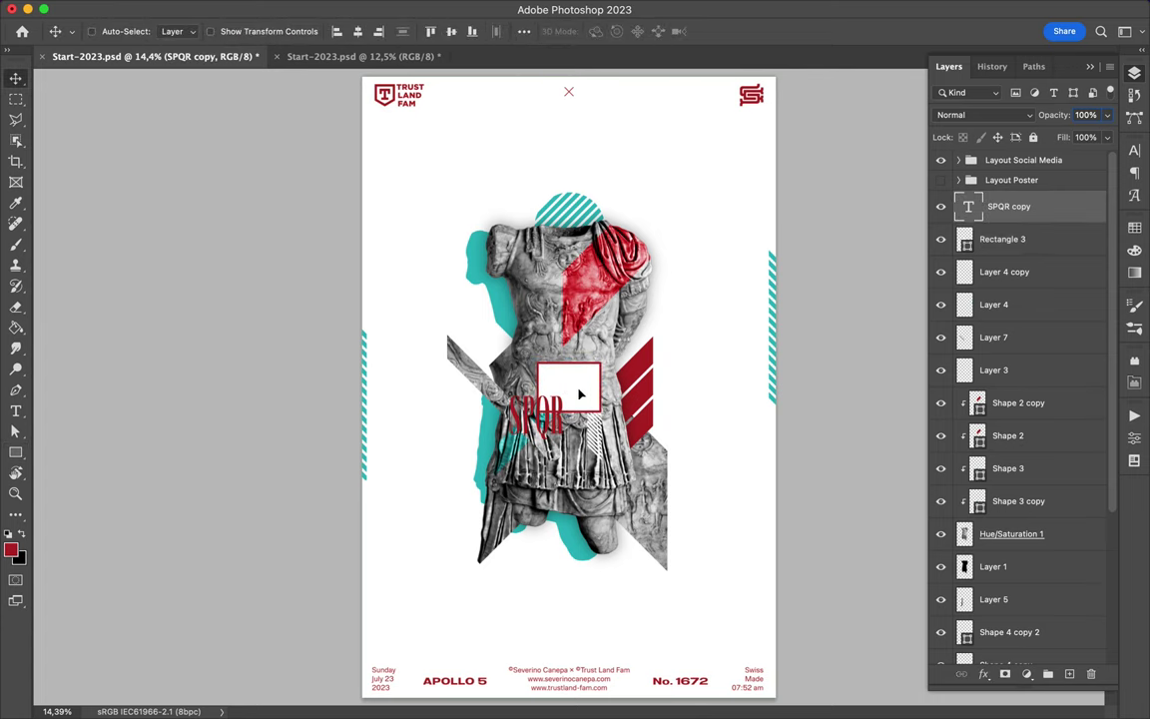
pyautogui.keyDown('shift'); pyautogui.click(1017, 241); pyautogui.keyUp('shift')
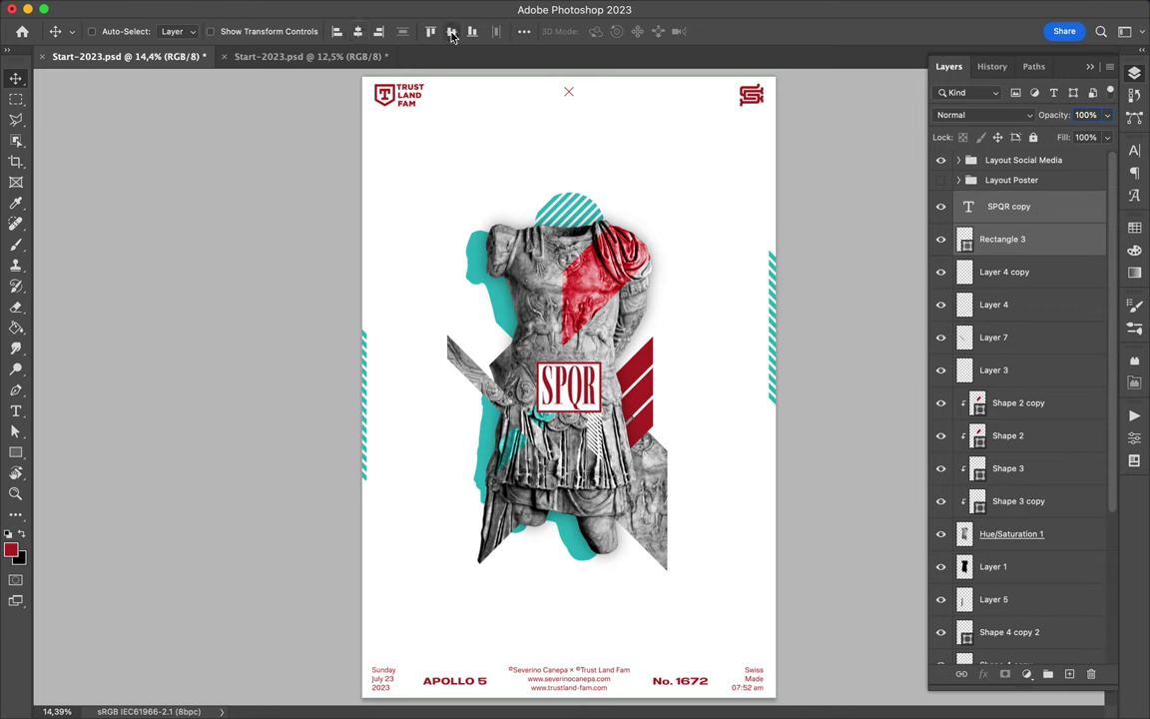
pyautogui.click(589, 397)
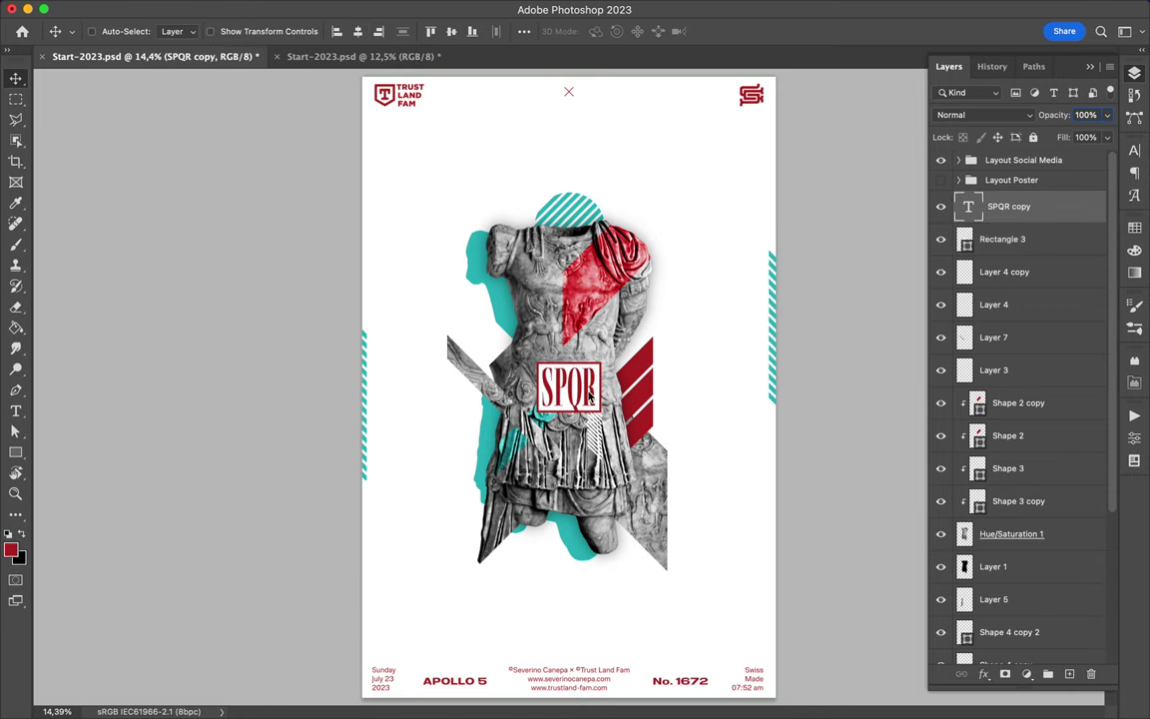
pyautogui.click(1013, 242)
pyautogui.click(15, 430)
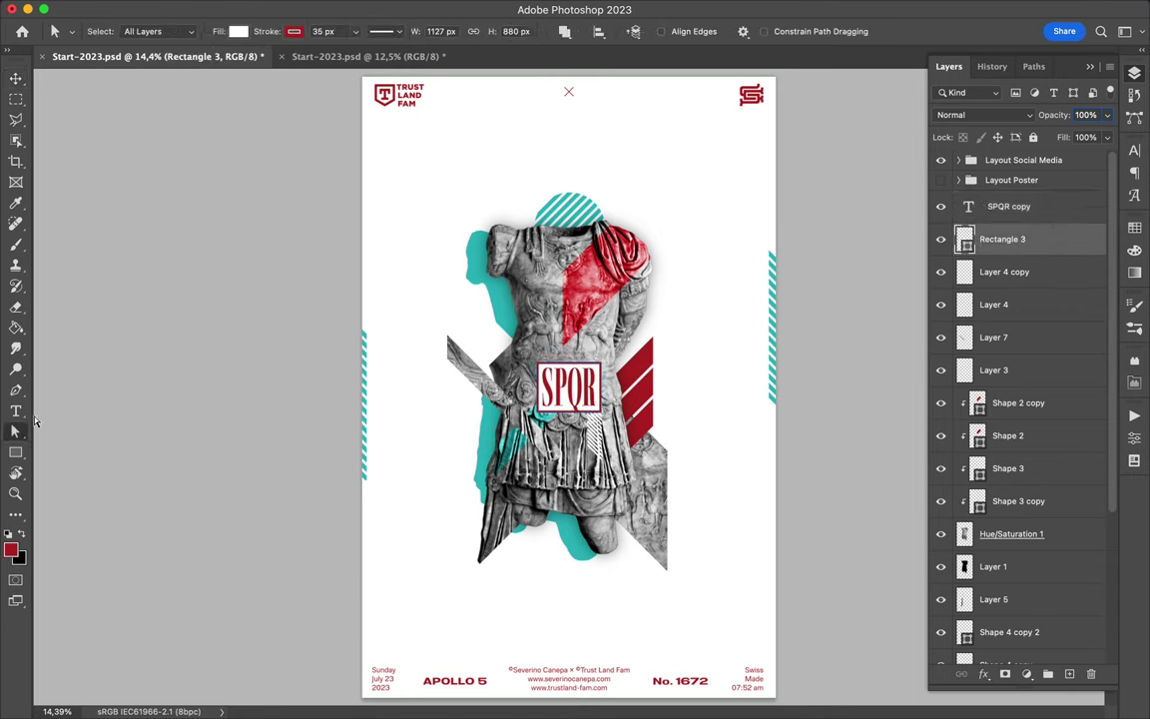
# Select the SPQR text with its rectangle and nudge the badge up slightly
pyautogui.click(397, 36)
pyautogui.press('v')
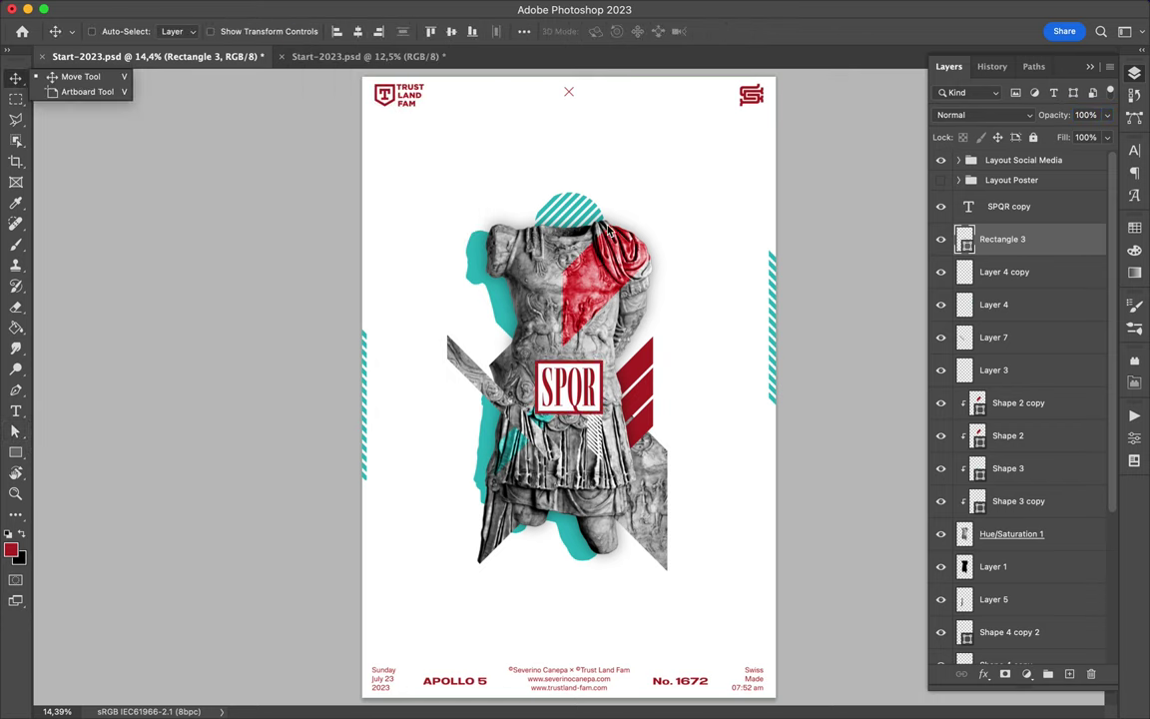
pyautogui.keyDown('shift'); pyautogui.click(1047, 209); pyautogui.keyUp('shift')
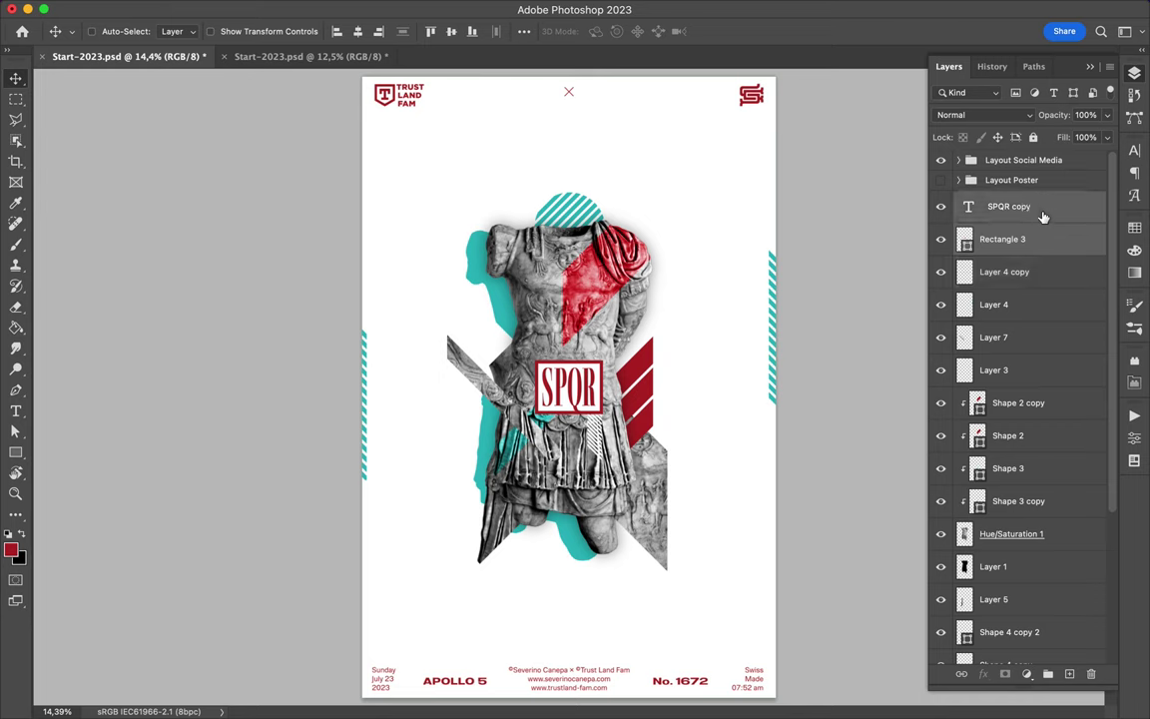
pyautogui.moveTo(582, 378); pyautogui.dragTo(582, 355)
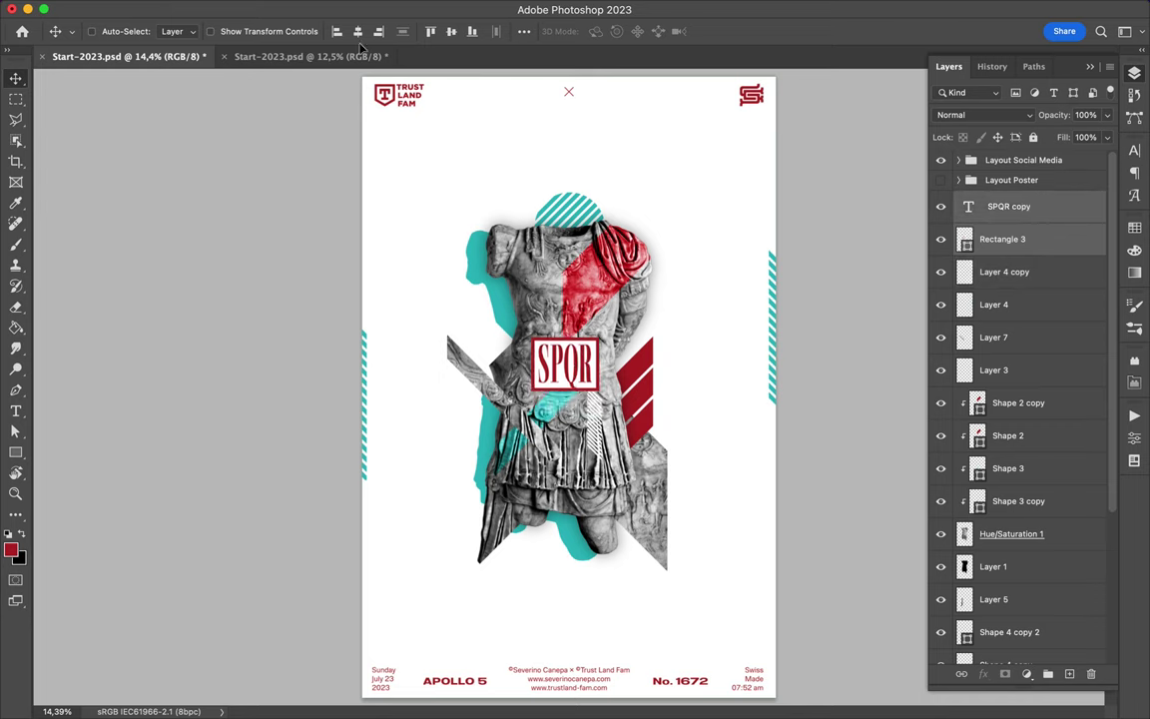
# Drag the striped Layer 3 element left beside the statue, then select Hue/Saturation 1
pyautogui.keyDown('ctrl'); pyautogui.click(600, 427); pyautogui.keyUp('ctrl')
pyautogui.moveTo(598, 426); pyautogui.dragTo(487, 437)
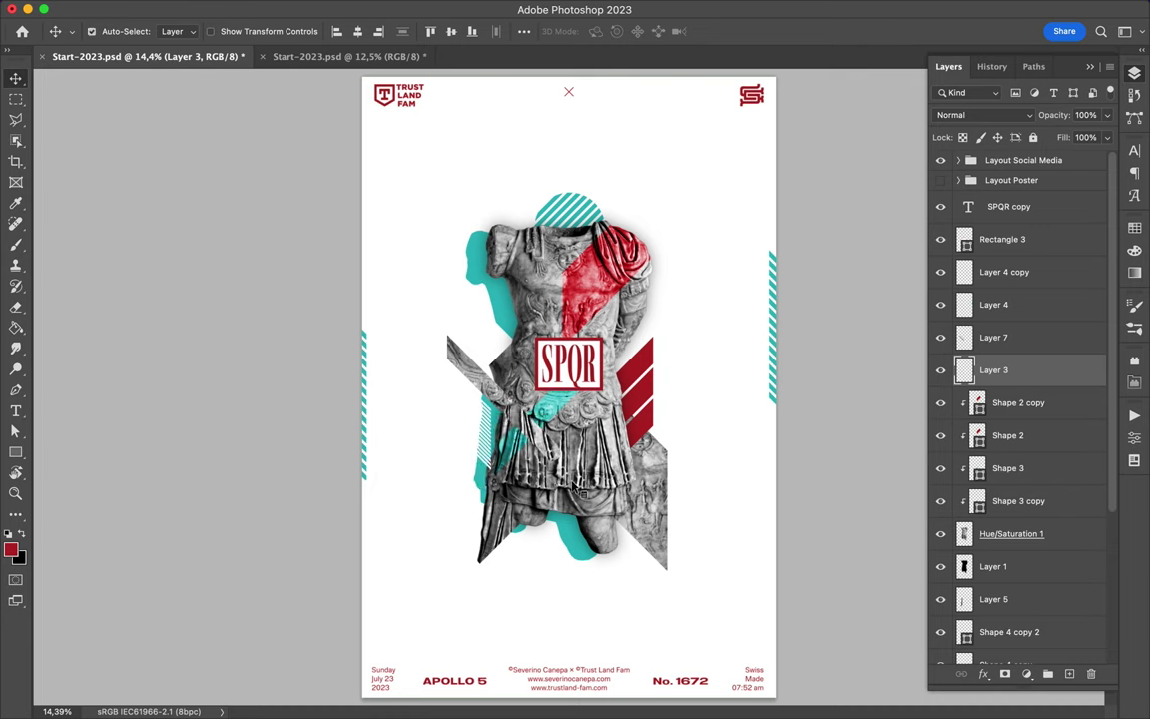
pyautogui.click(575, 457)
pyautogui.press('l')
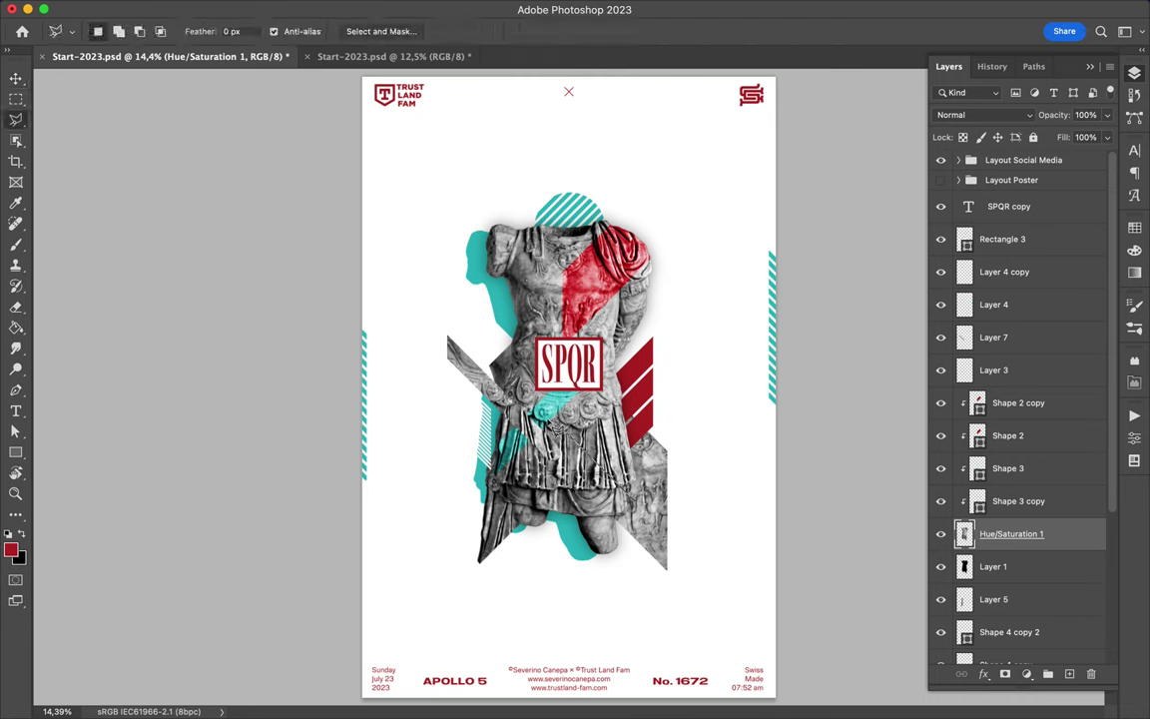
# Start a polygonal selection at the statue's lower right, then cancel it
pyautogui.click(554, 485)
pyautogui.click(627, 562)
pyautogui.press('Escape')
pyautogui.press('u')
pyautogui.moveTo(587, 434); pyautogui.dragTo(591, 438)
pyautogui.press('l')
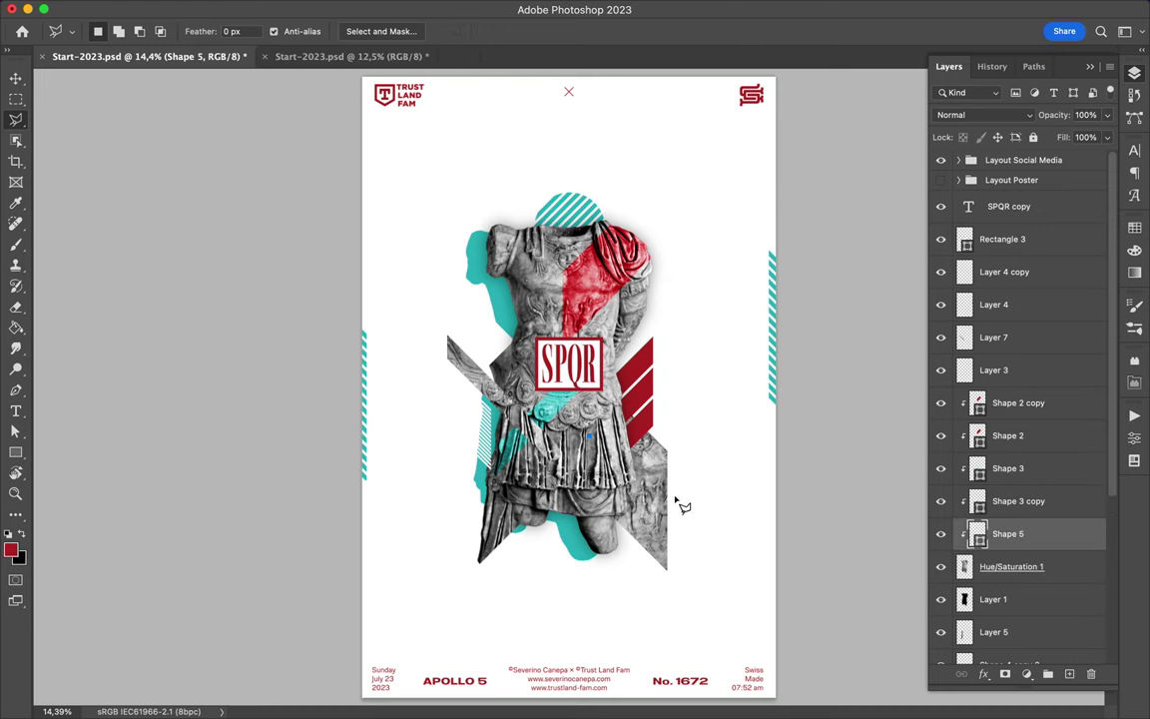
# Draw a diagonal bar with the Pen tool across the statue's lower right, filled white
pyautogui.hotkey('ctrl', 'z')
pyautogui.press('p')
pyautogui.click(672, 494)
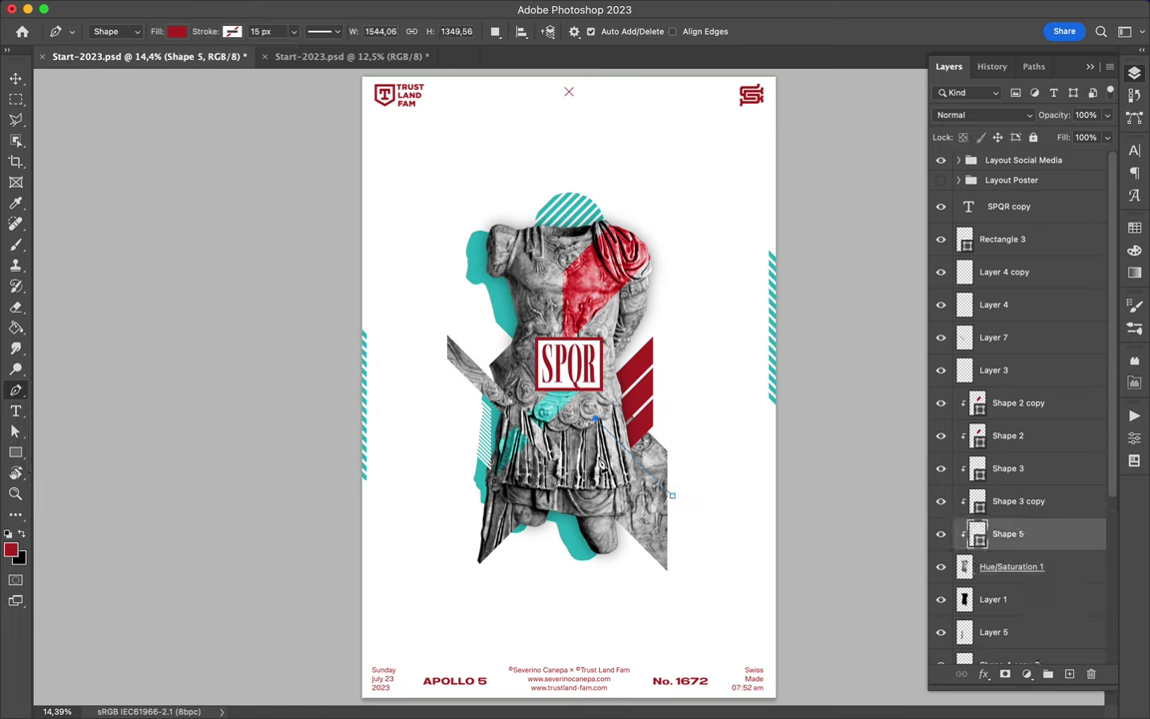
pyautogui.click(595, 419)
pyautogui.click(595, 456)
pyautogui.click(657, 518)
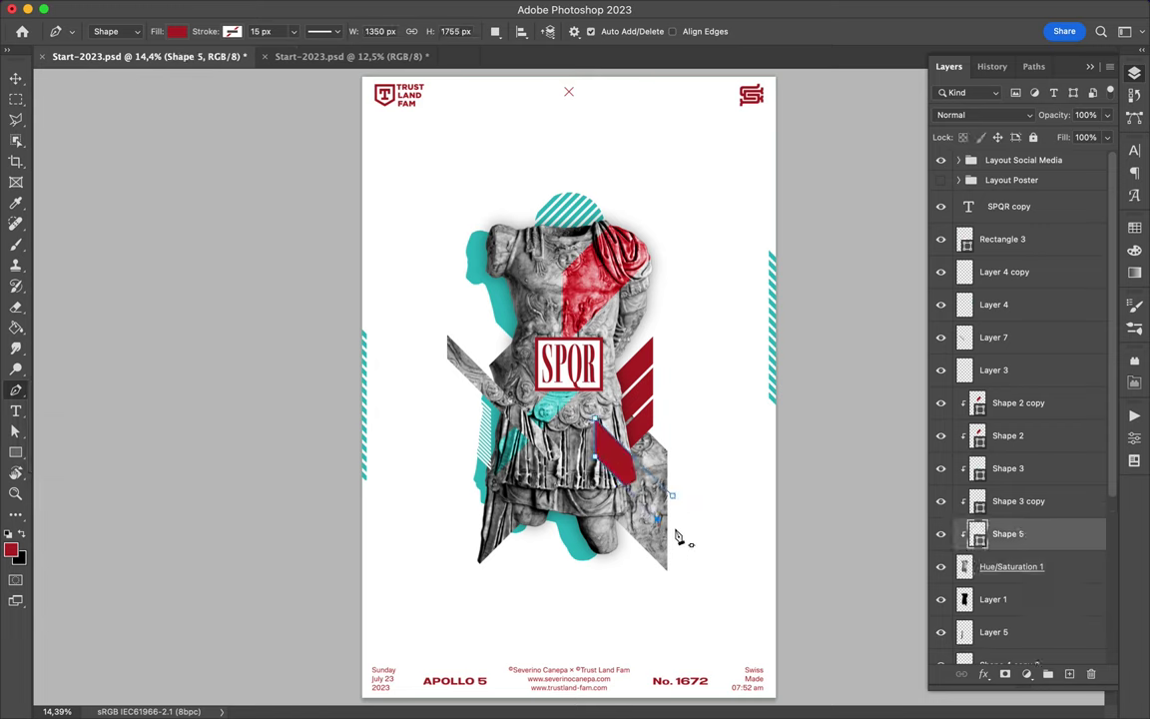
pyautogui.click(674, 535)
pyautogui.click(1134, 227)
pyautogui.click(945, 268)
# Move the white bar above the statue in Layers and begin a new upper-left stripe
pyautogui.click(1134, 74)
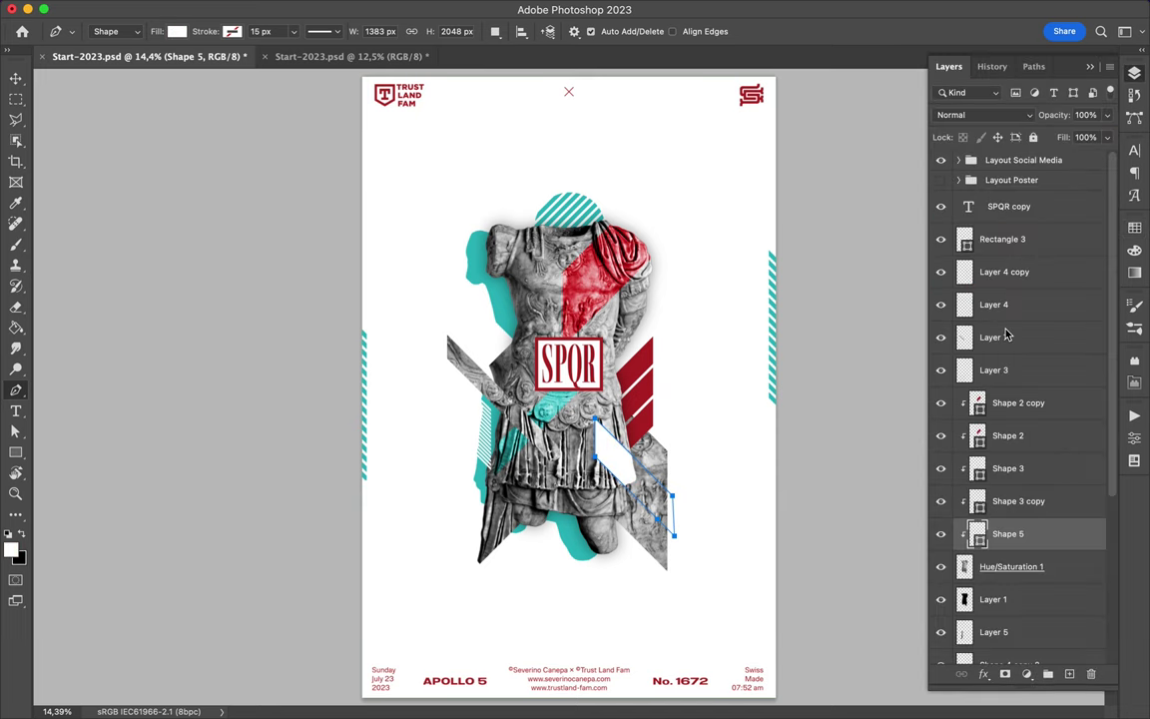
pyautogui.moveTo(1006, 333); pyautogui.dragTo(1008, 337)
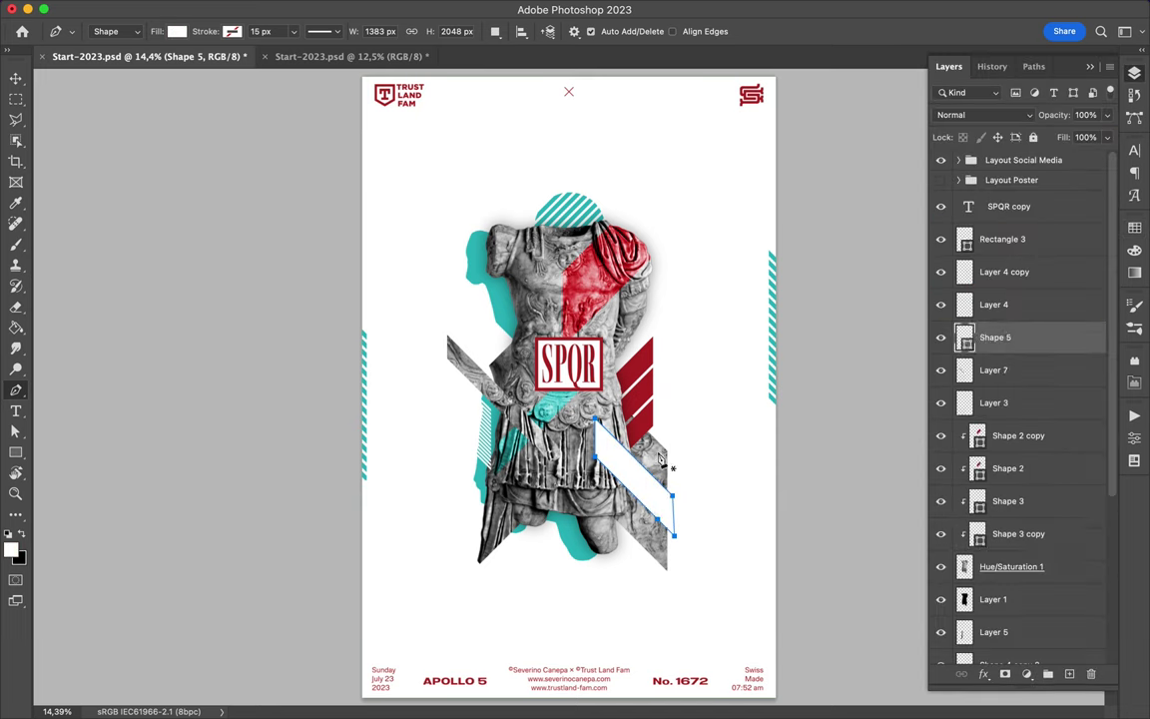
pyautogui.click(449, 175)
pyautogui.click(476, 176)
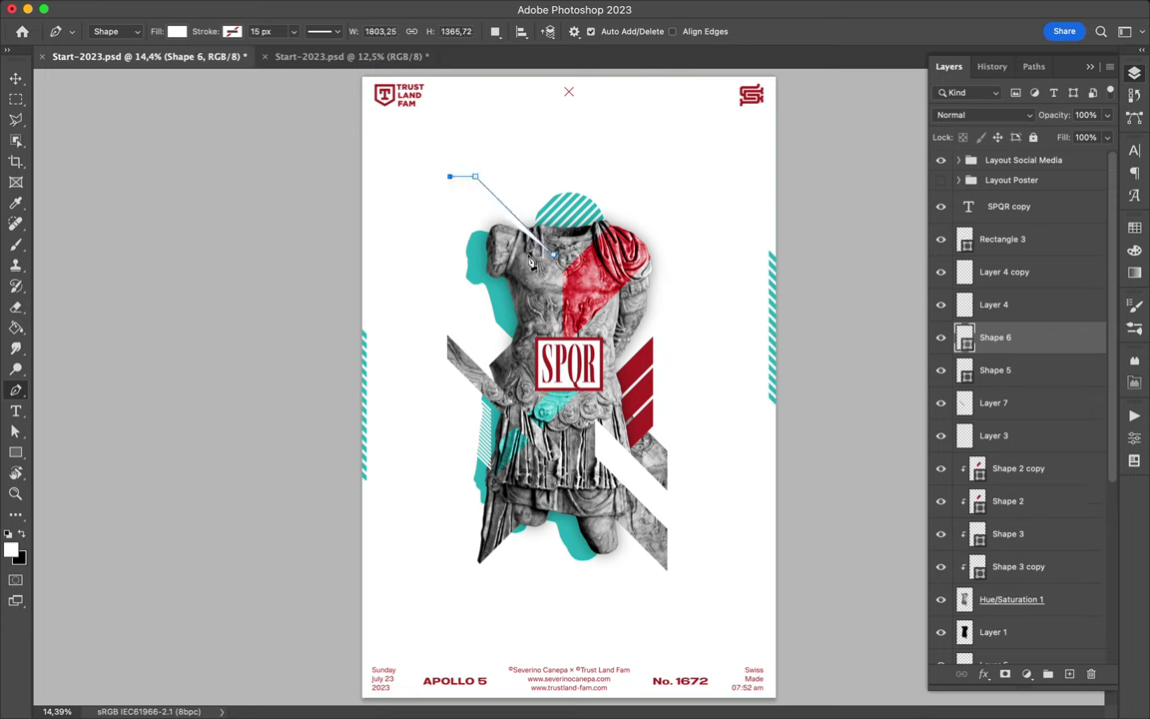
# Fill the new stripe dark red, move it behind the statue, and nudge it down-right
pyautogui.click(1134, 229)
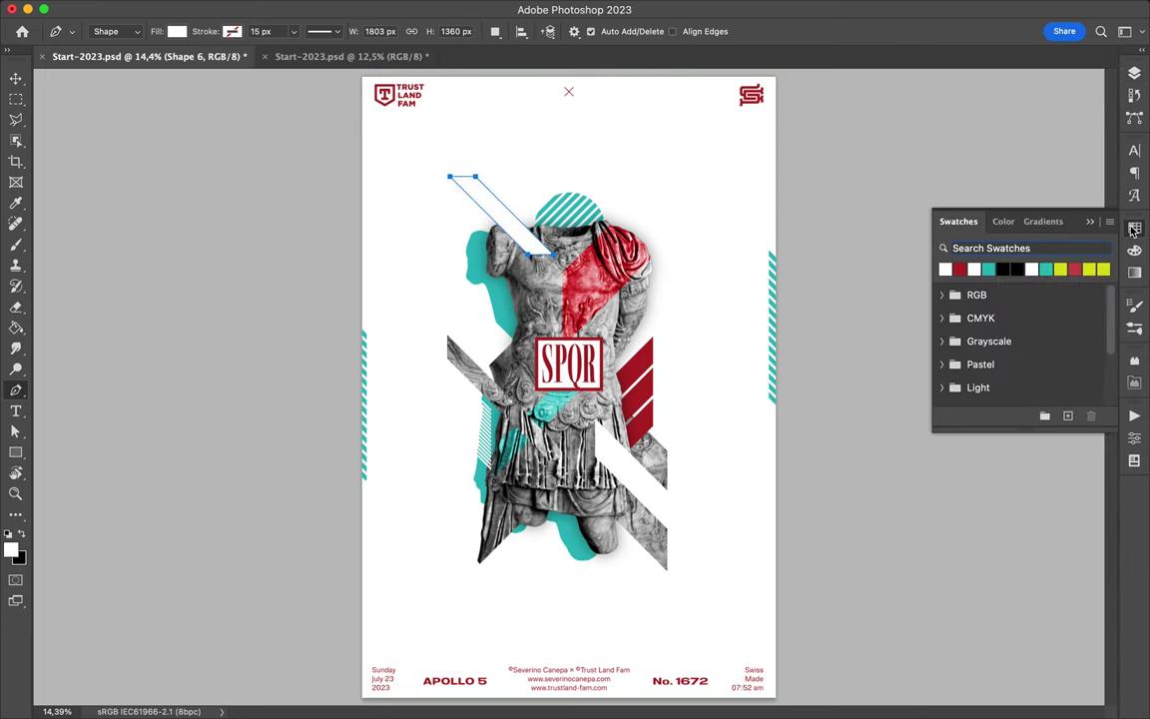
pyautogui.click(961, 269)
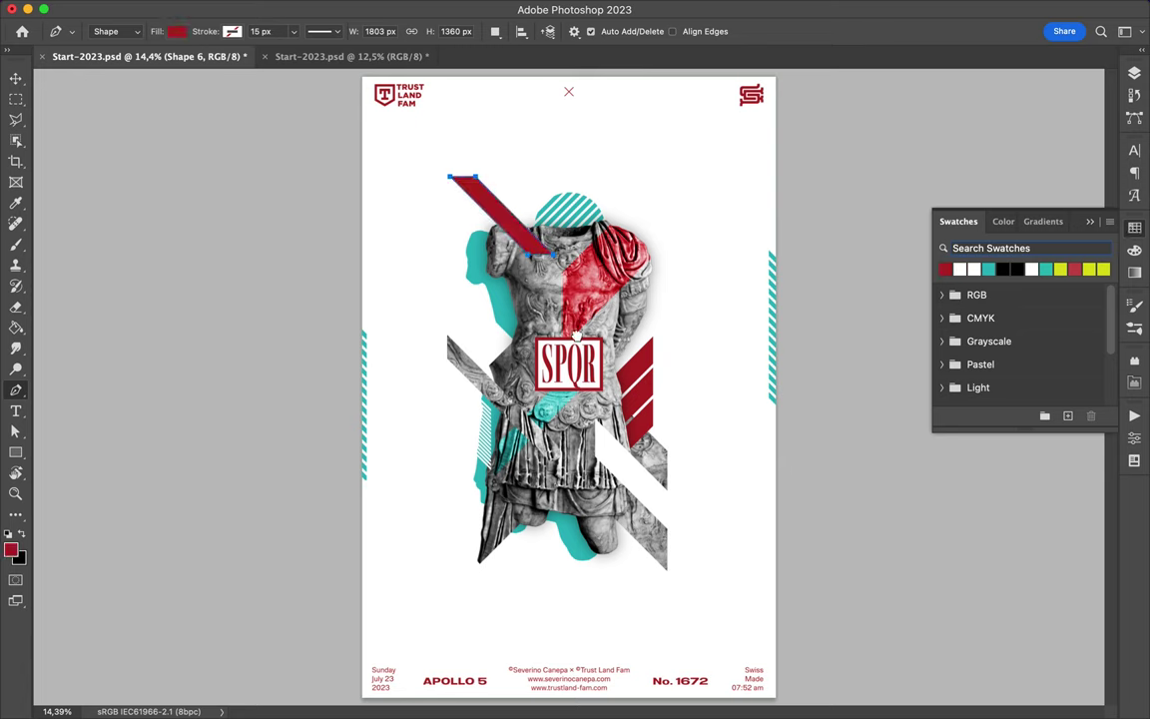
pyautogui.press('F7')
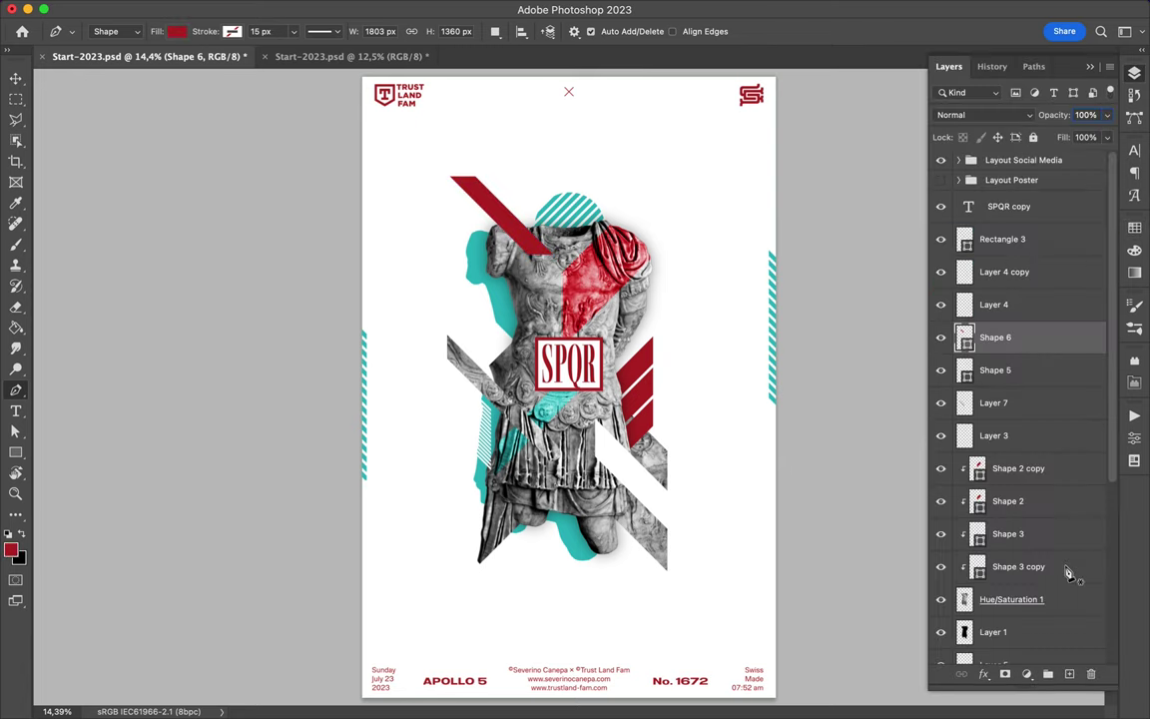
pyautogui.press('F7')
pyautogui.press('v')
pyautogui.press('p')
pyautogui.click(1135, 75)
pyautogui.moveTo(989, 333); pyautogui.dragTo(998, 616)
pyautogui.press('v')
pyautogui.moveTo(487, 201); pyautogui.dragTo(512, 228)
# Begin drawing a large rectangle over the statue's torso
pyautogui.press('p')
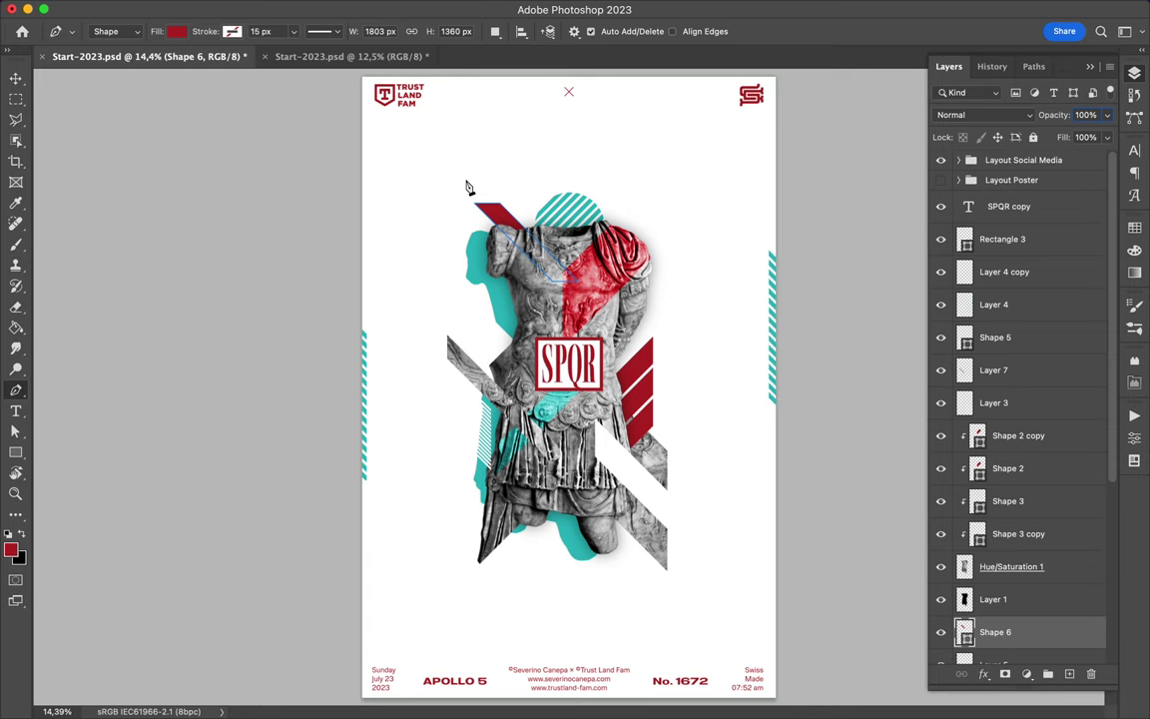
pyautogui.press('u')
pyautogui.moveTo(455, 240); pyautogui.dragTo(659, 596)
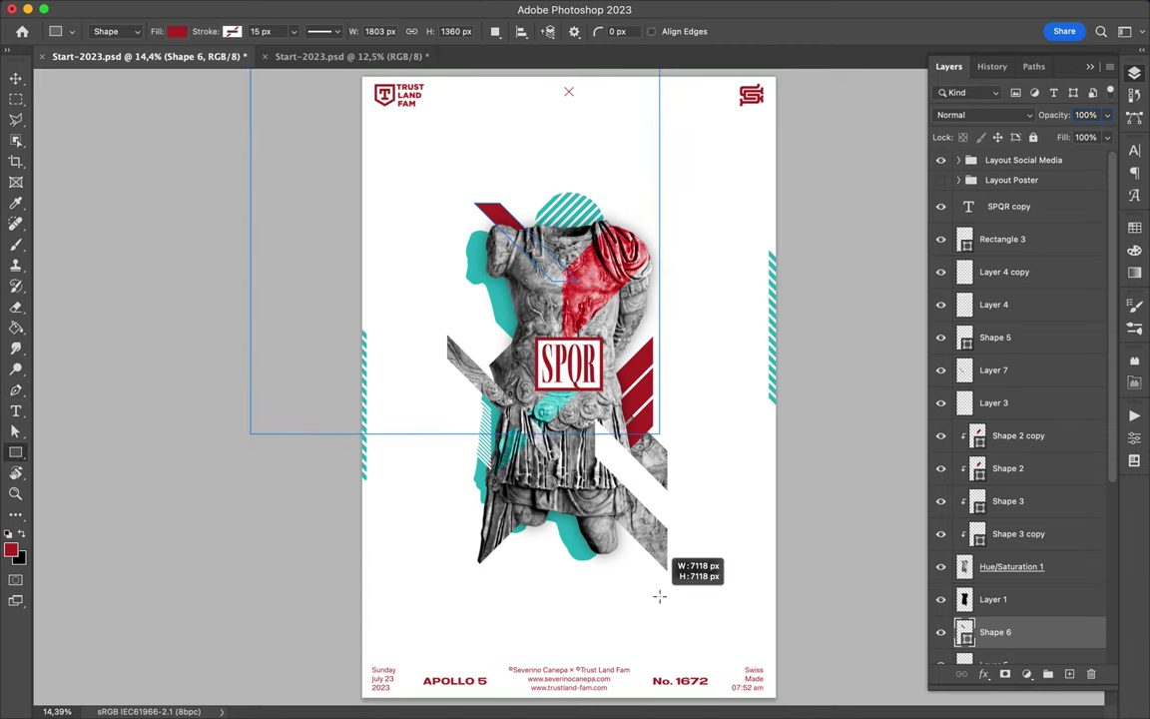
# Draw a rectangle around the torso with no fill and a dashed teal outline
pyautogui.moveTo(659, 596); pyautogui.dragTo(686, 463)
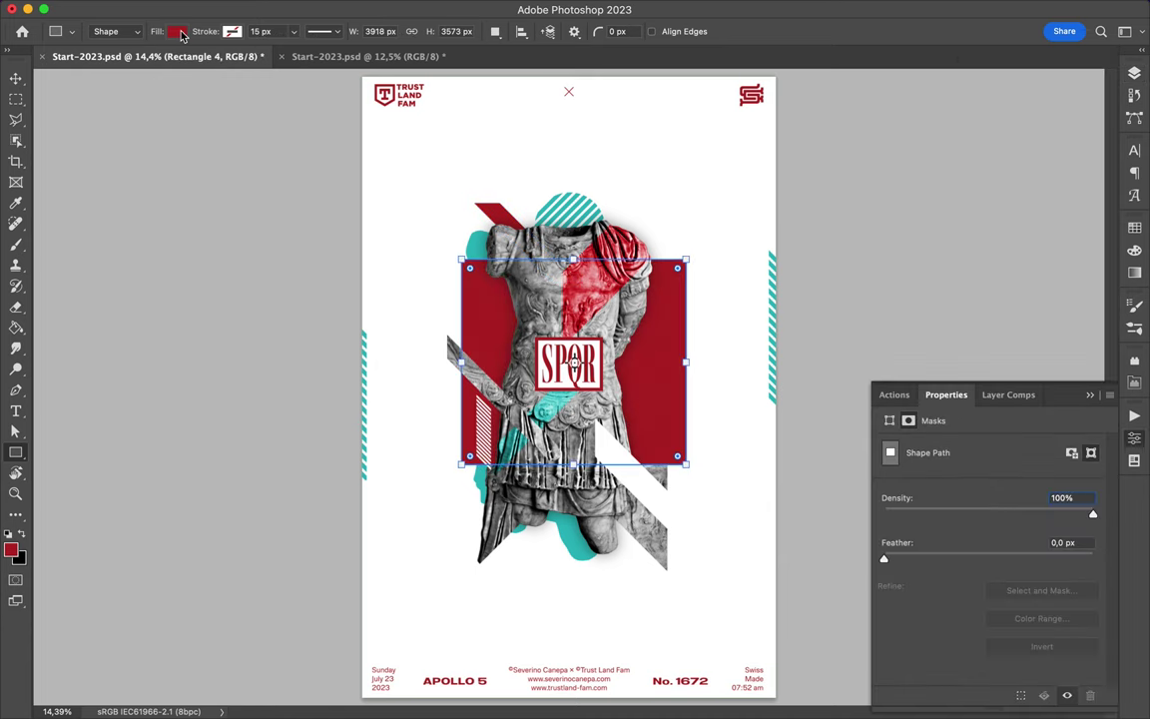
pyautogui.click(180, 35)
pyautogui.click(232, 31)
pyautogui.click(132, 117)
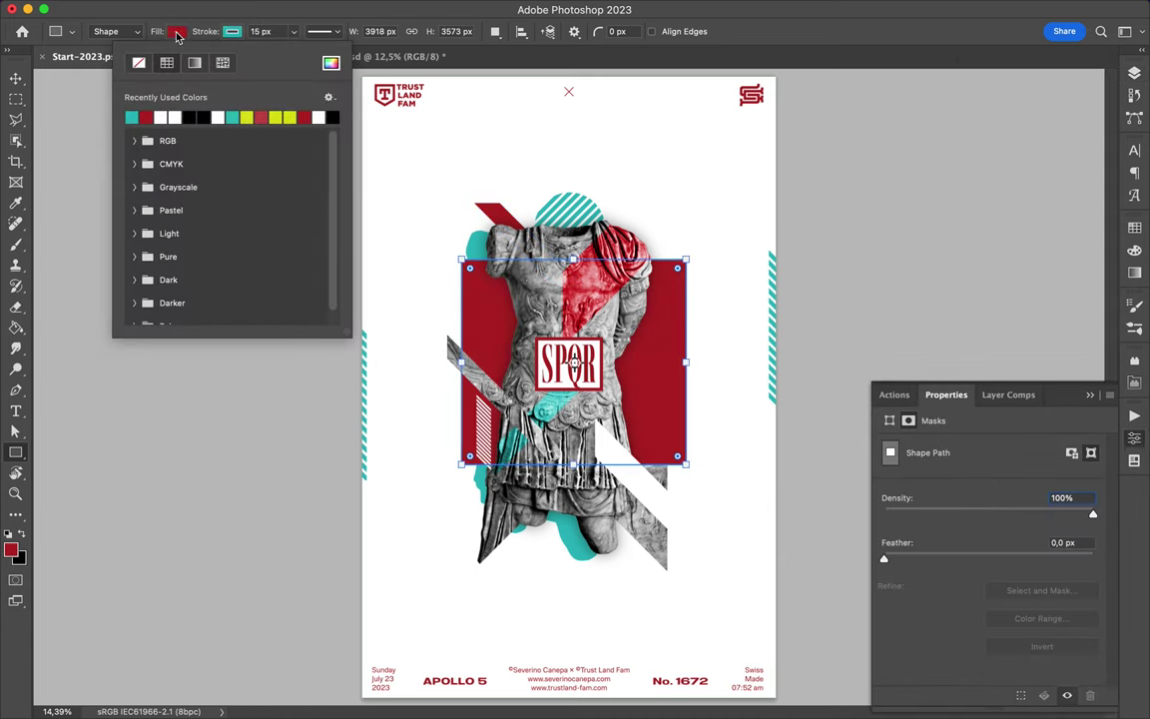
pyautogui.click(177, 31)
pyautogui.click(83, 63)
pyautogui.click(337, 35)
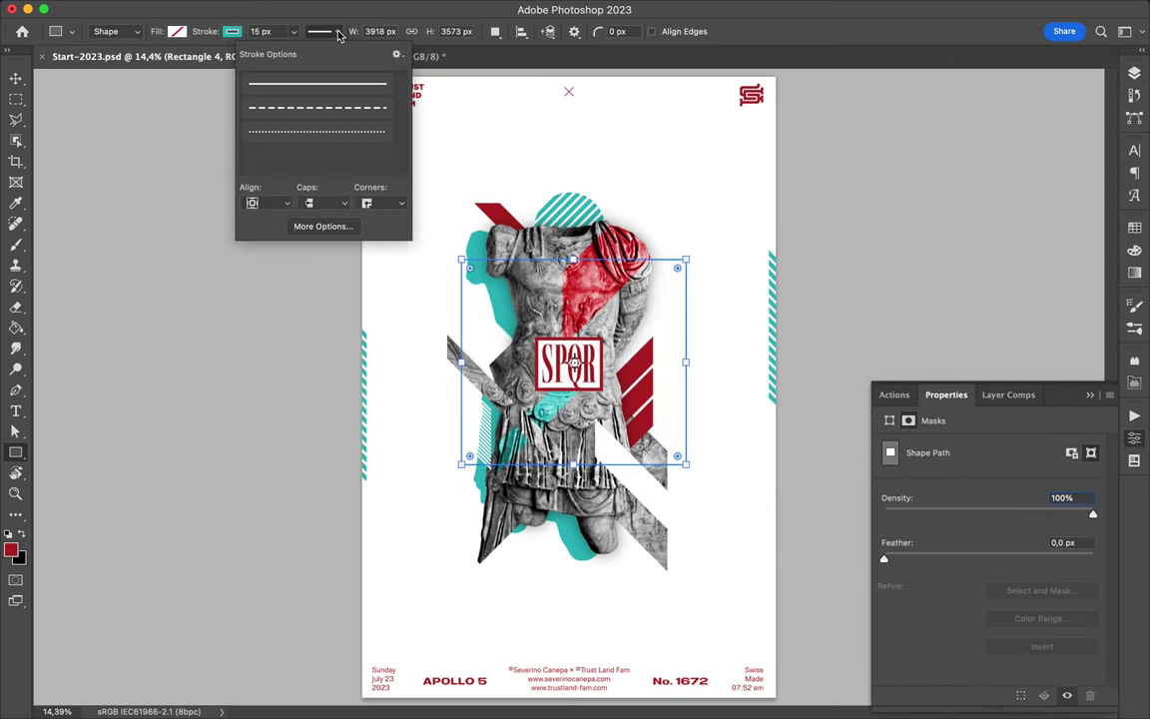
pyautogui.click(335, 108)
pyautogui.click(477, 100)
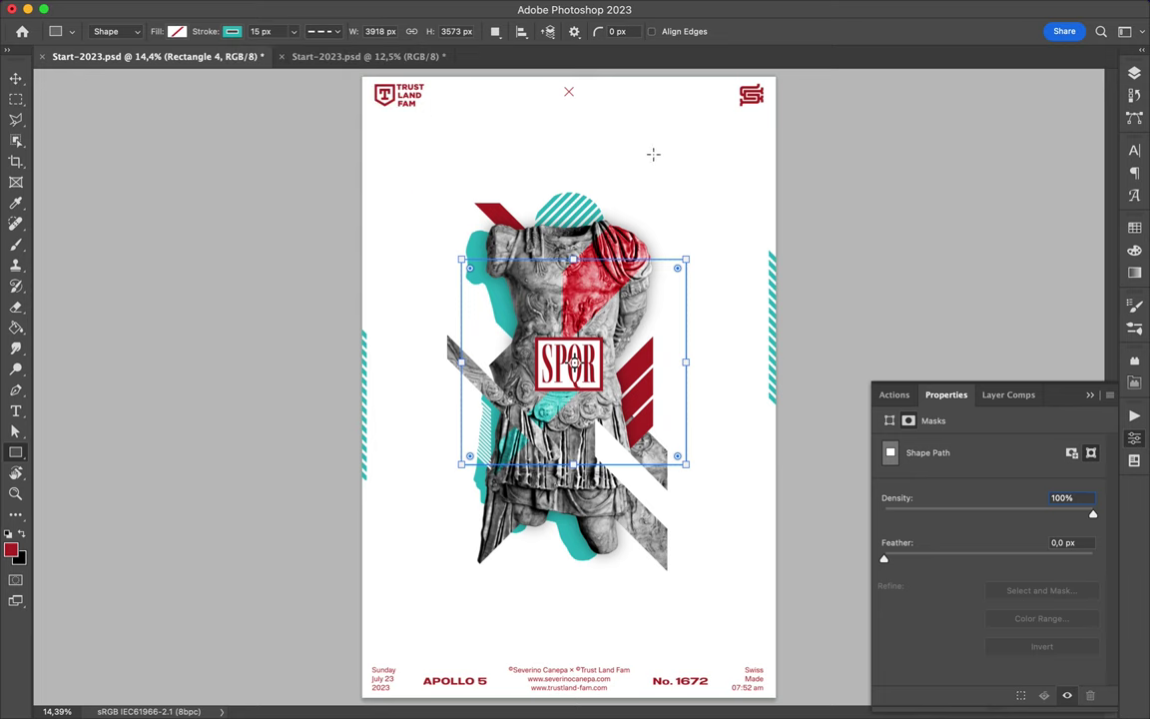
# Browse the layer list and select the Rectangle 1 layer
pyautogui.press('v')
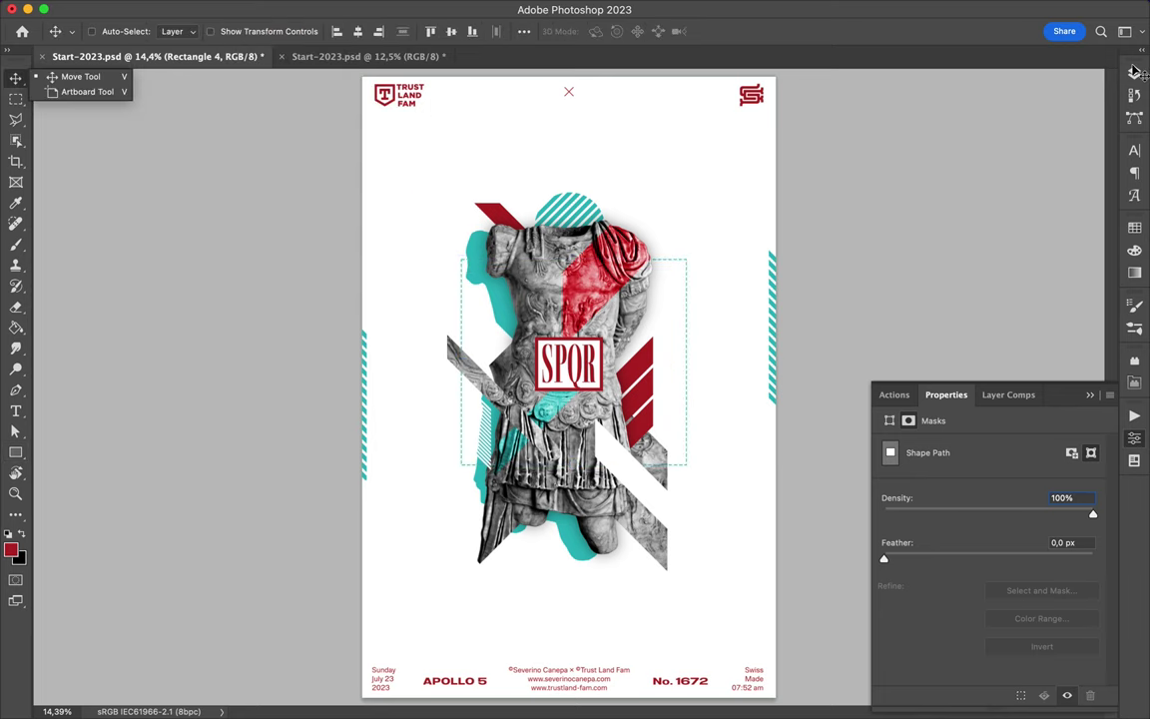
pyautogui.click(1134, 72)
pyautogui.scroll(-5, 924, 326)
pyautogui.scroll(2, 924, 325)
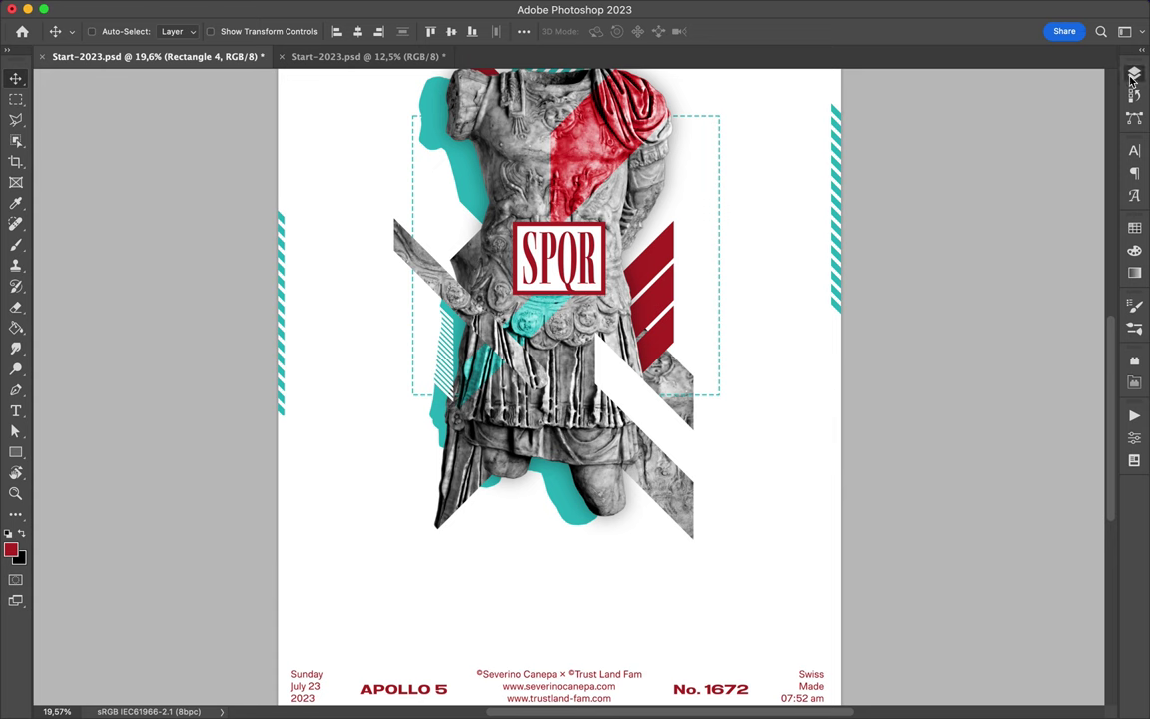
pyautogui.click(1134, 74)
pyautogui.scroll(-5, 1038, 469)
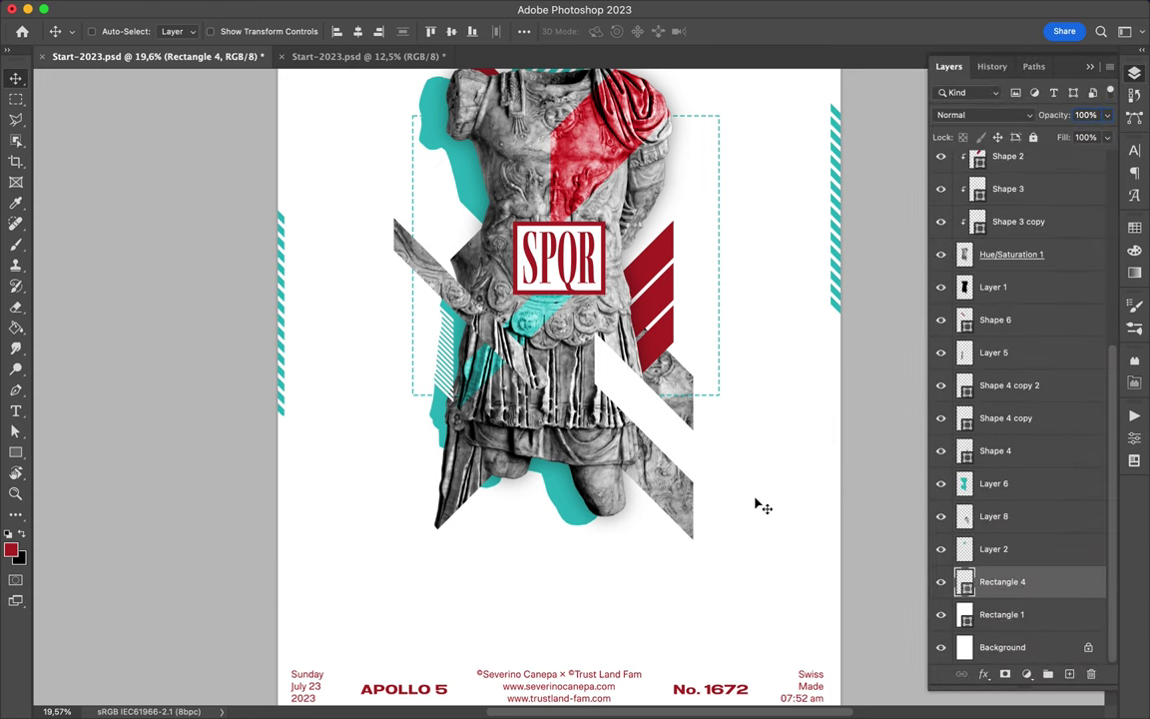
pyautogui.hotkey('alt', '[')
pyautogui.hotkey('alt', '[')
pyautogui.hotkey('alt', ']')
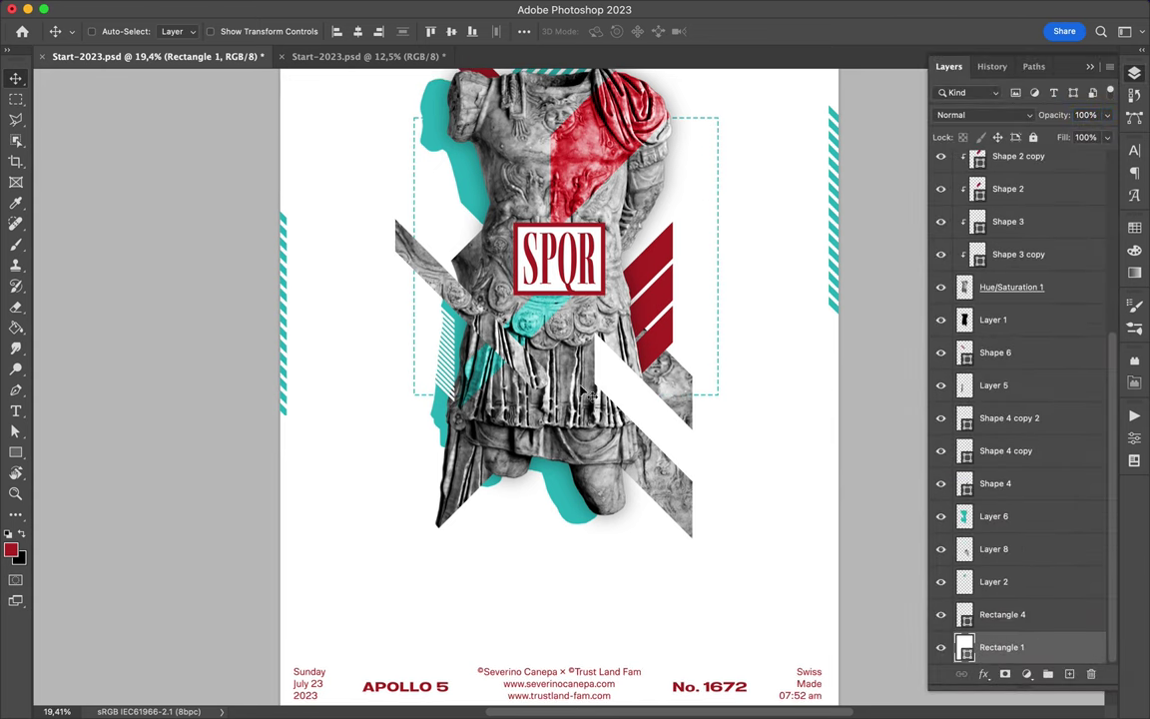
# Draw a white circle on the statue's lower left and raise its layer above the statue
pyautogui.click(15, 454)
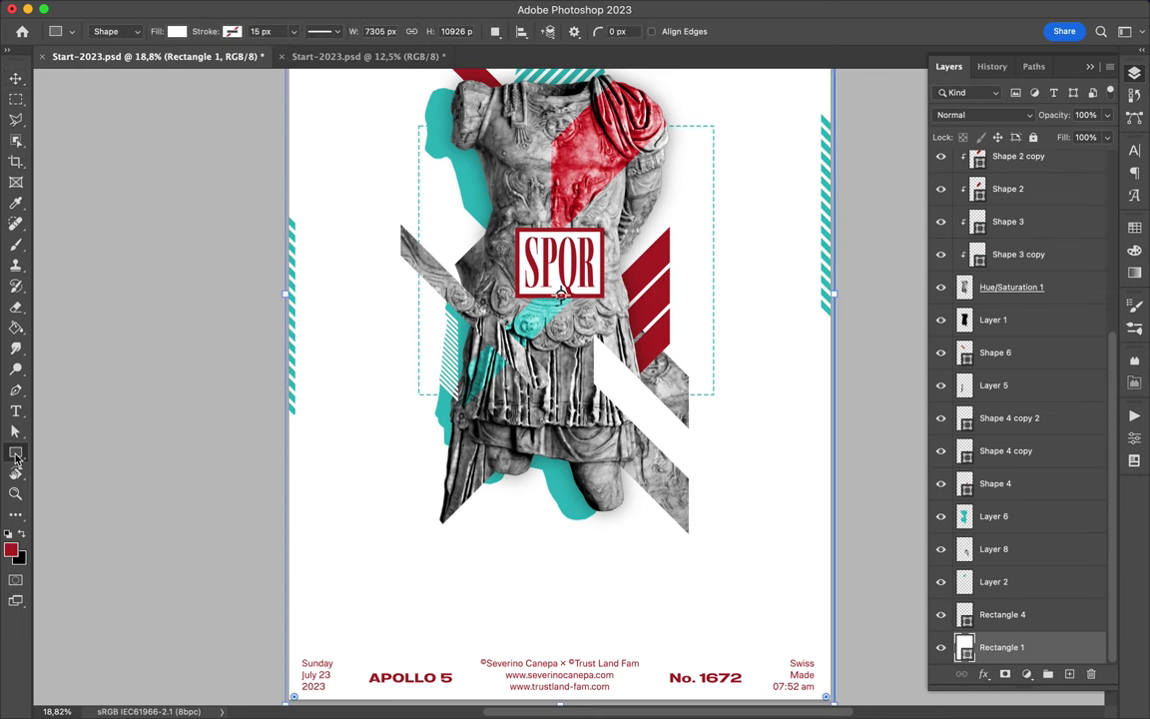
pyautogui.rightClick(15, 454)
pyautogui.click(78, 462)
pyautogui.moveTo(493, 380); pyautogui.dragTo(524, 410)
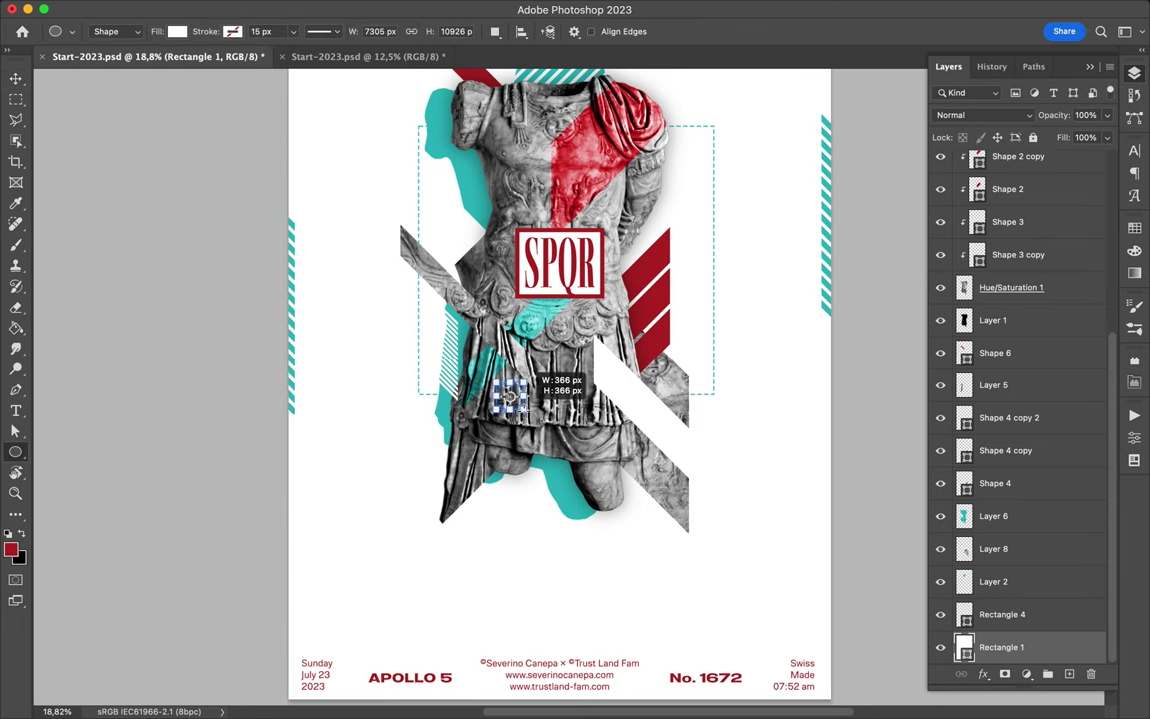
pyautogui.moveTo(995, 647)
pyautogui.mouseDown()
pyautogui.moveTo(968, 130)
pyautogui.moveTo(968, 182)
pyautogui.mouseUp()
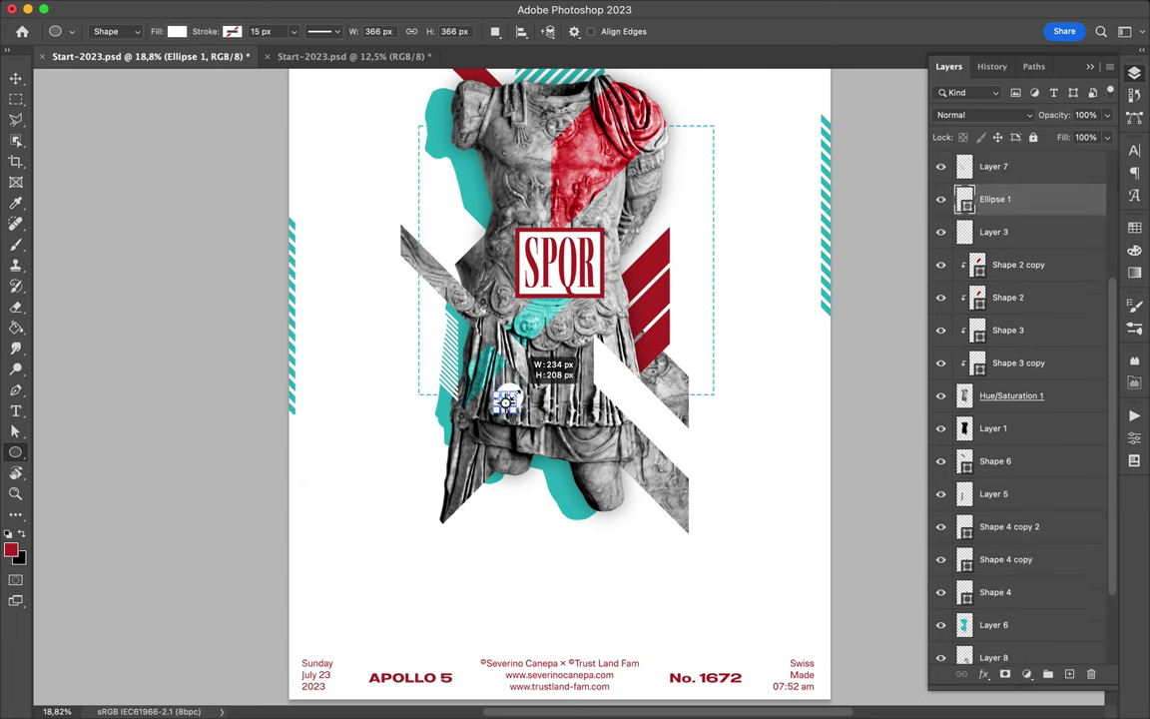
# Copy the circle onto the chest and scale it down into a small white dot
pyautogui.press('v')
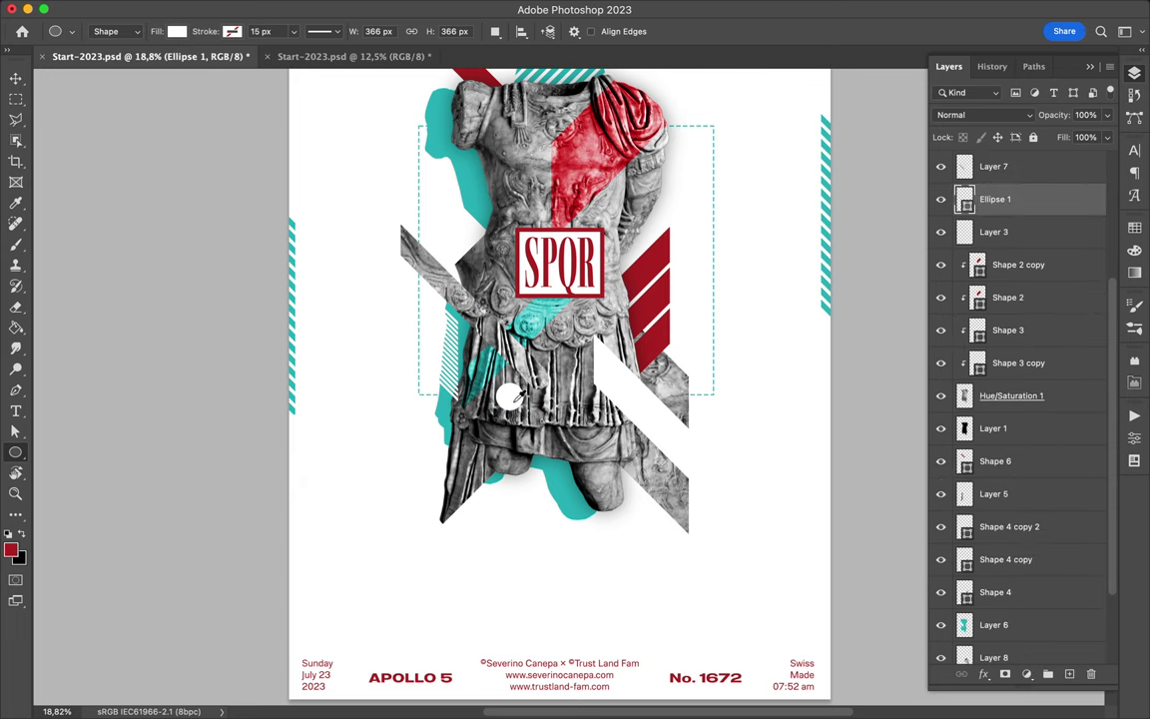
pyautogui.click(15, 78)
pyautogui.moveTo(509, 396); pyautogui.dragTo(532, 135)
pyautogui.hotkey('ctrl', 't')
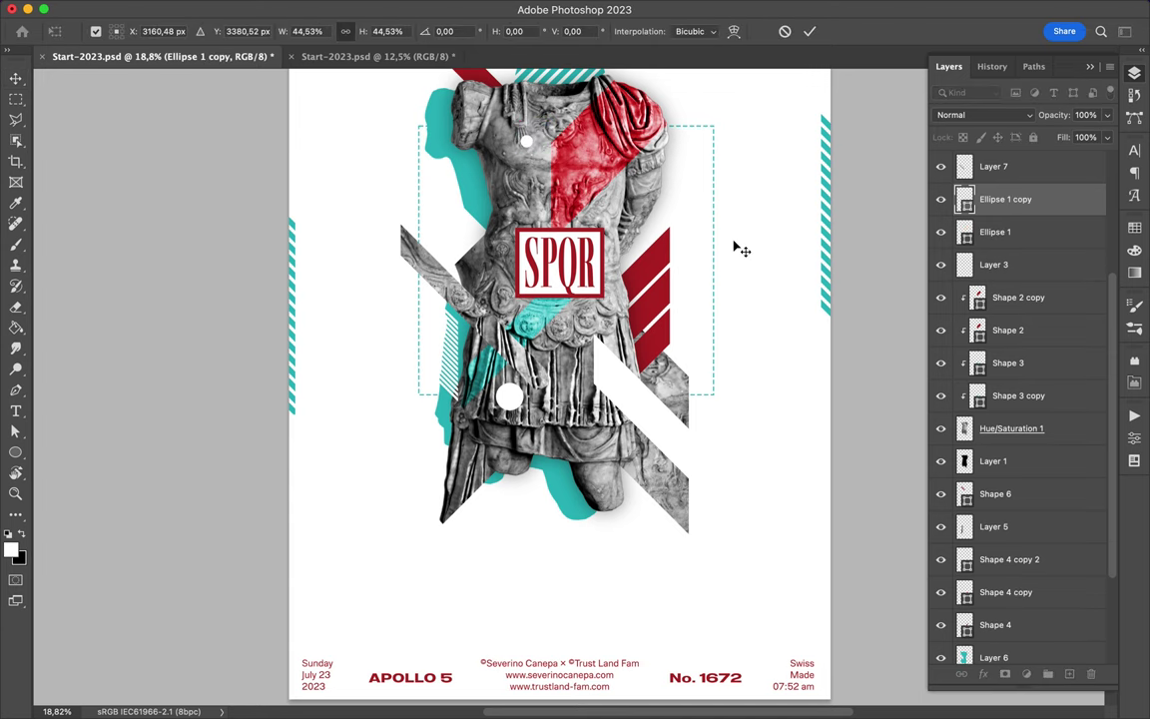
pyautogui.press('Return')
pyautogui.scroll(3, 699, 230)
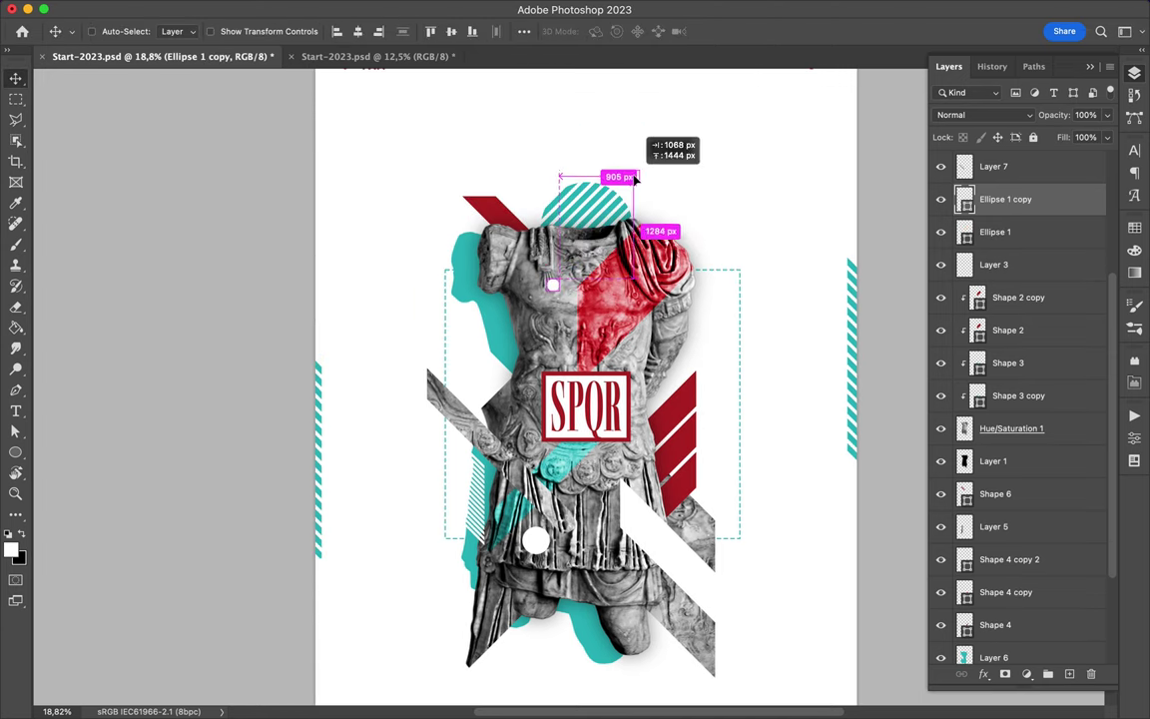
pyautogui.click(1134, 228)
pyautogui.click(944, 268)
pyautogui.hotkey('ctrl', 'z')
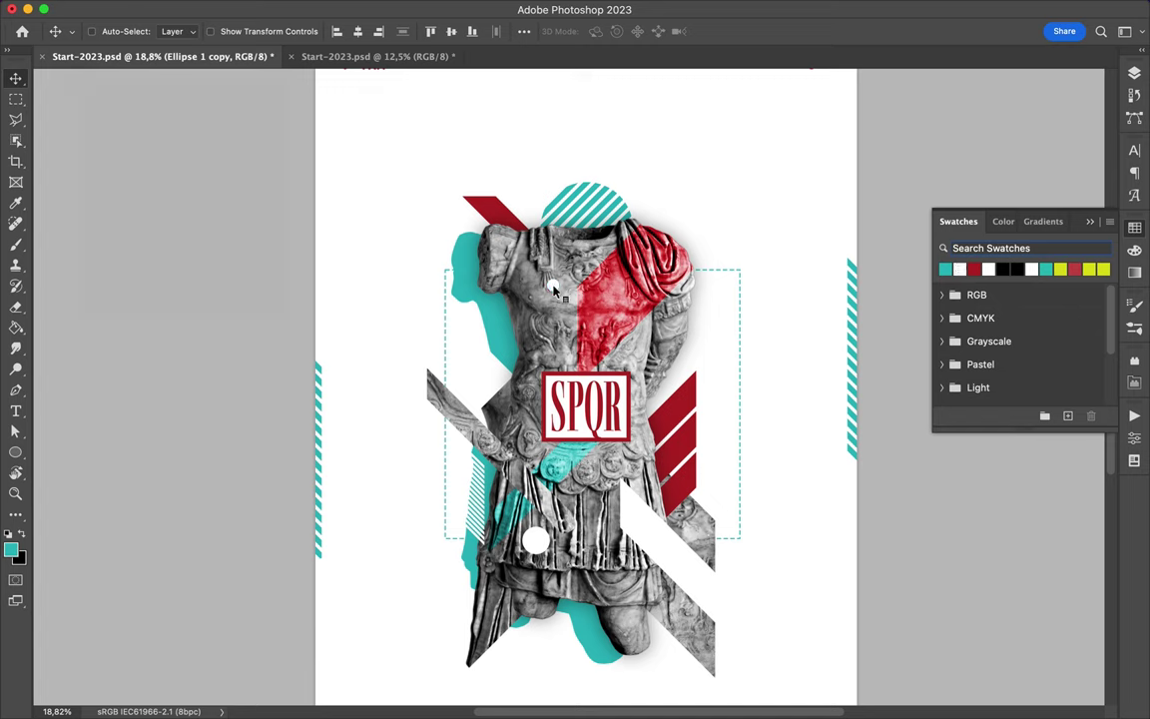
# Add a teal dot above the right shoulder and a dark red dot by the base
pyautogui.moveTo(659, 197)
pyautogui.mouseDown()
pyautogui.moveTo(657, 160)
pyautogui.moveTo(661, 192)
pyautogui.mouseUp()
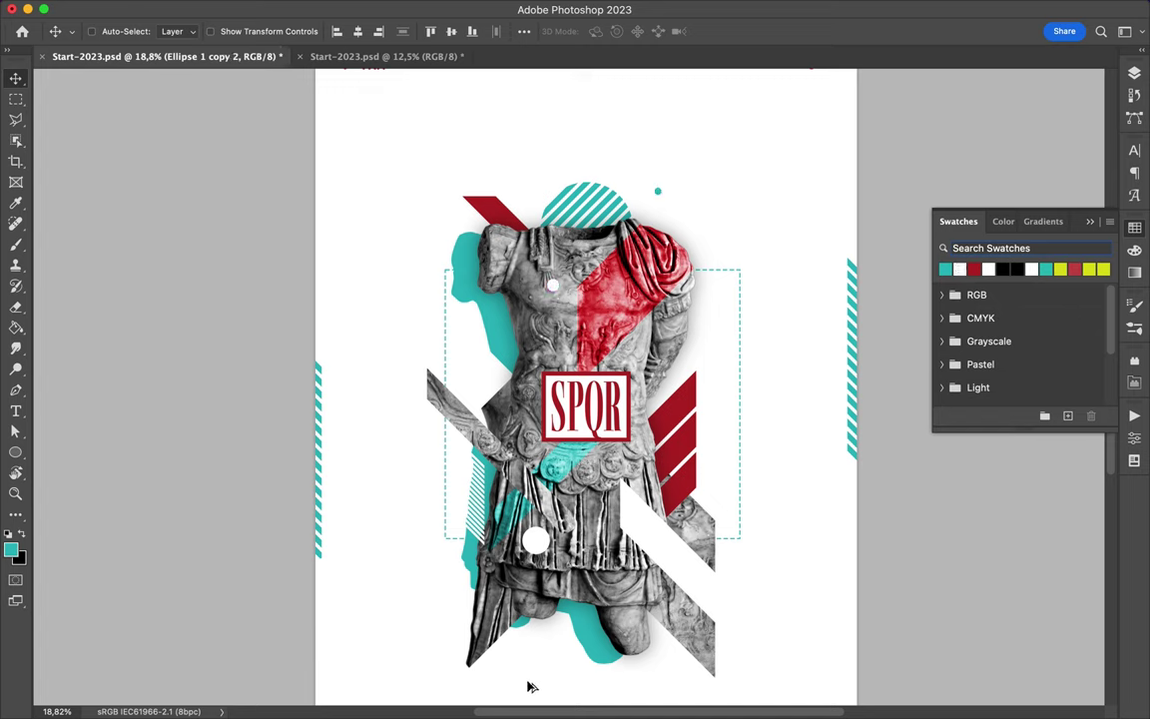
pyautogui.moveTo(454, 647); pyautogui.dragTo(446, 651)
pyautogui.click(973, 269)
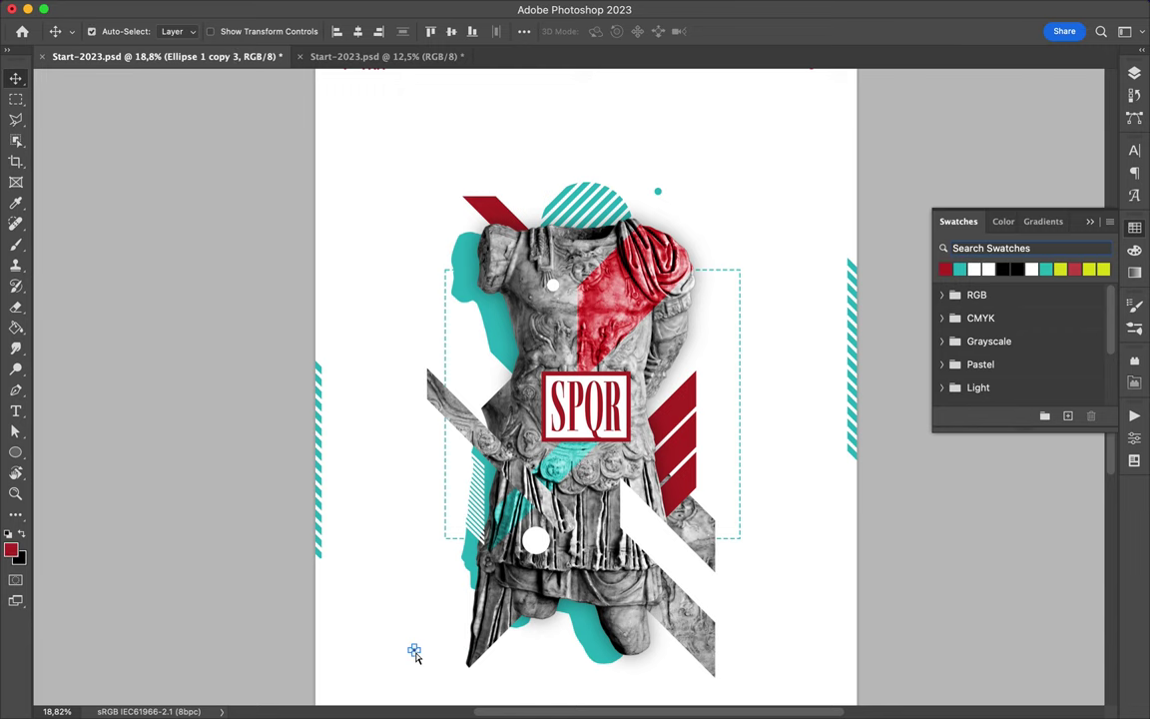
pyautogui.scroll(-2, 417, 657)
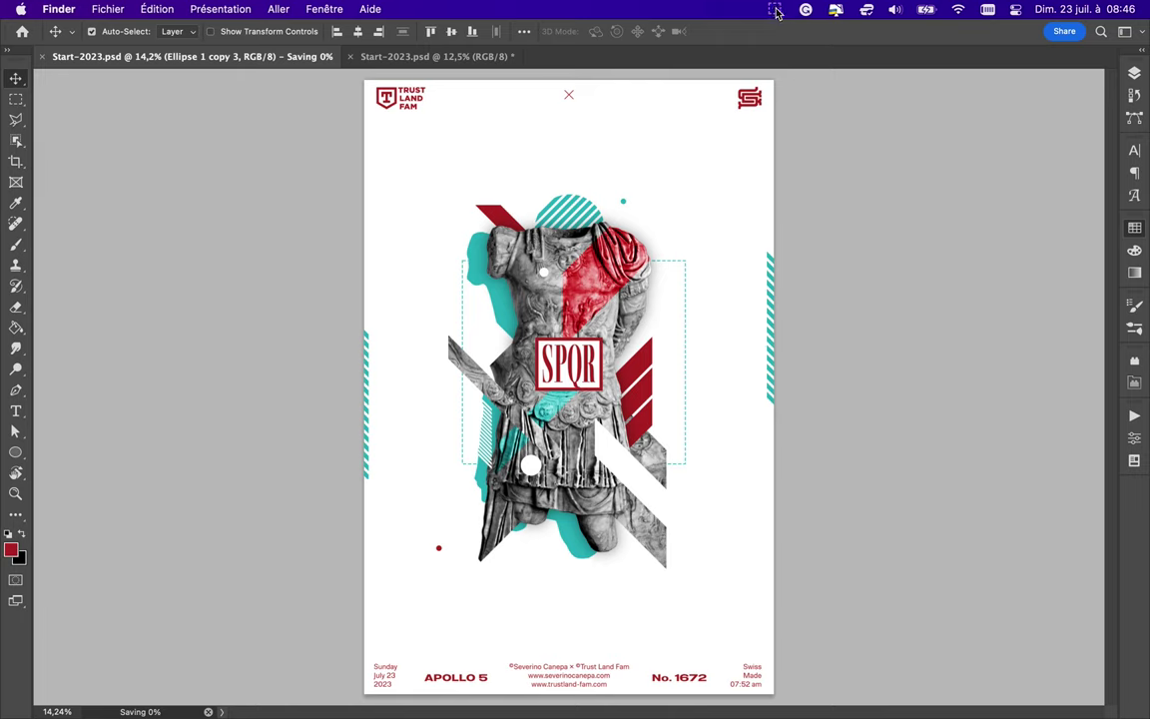
pyautogui.click(776, 9)
pyautogui.click(794, 46)
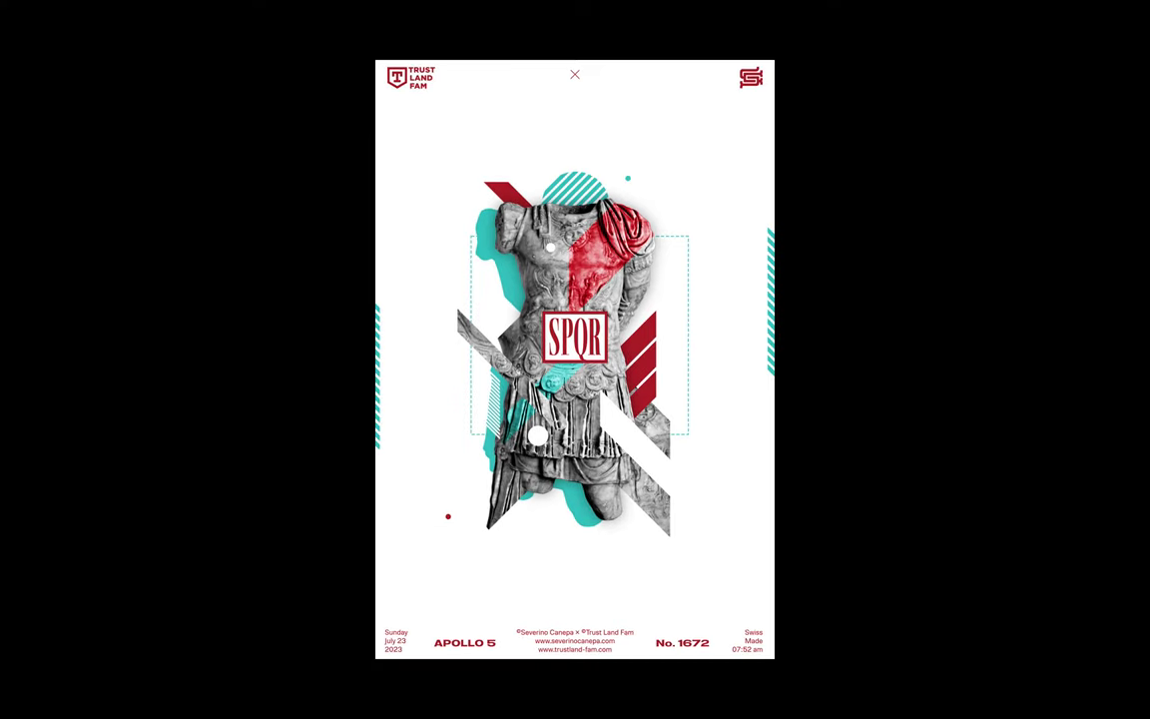